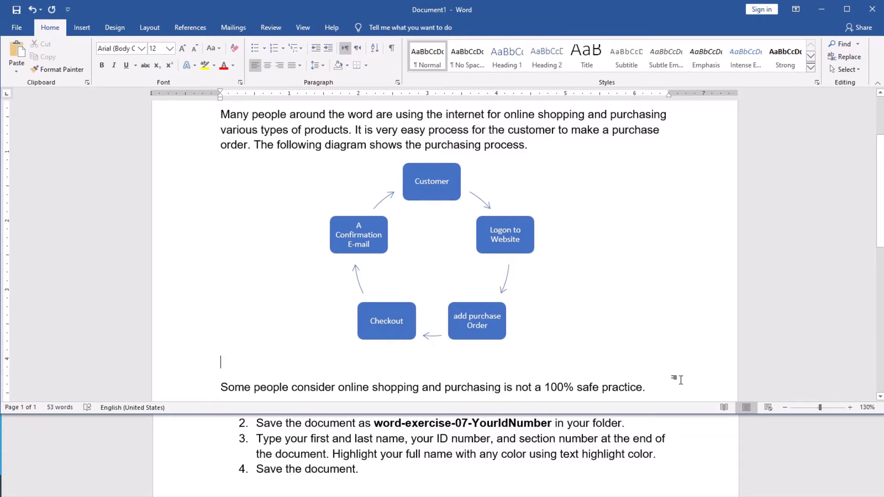
{"action": "scroll", "coordinate": [585, 321], "scroll_direction": "up", "scroll_amount": 3}
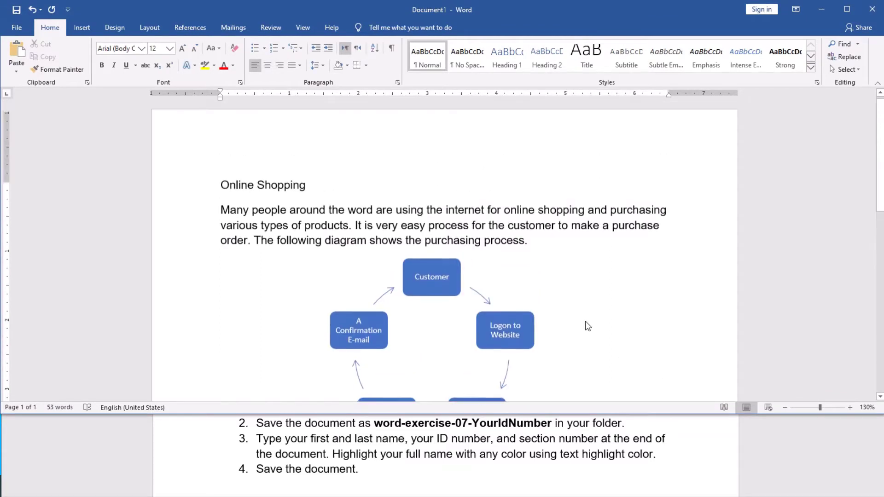
{"action": "scroll", "coordinate": [585, 321], "scroll_direction": "down", "scroll_amount": 1}
{"action": "scroll", "coordinate": [584, 321], "scroll_direction": "down", "scroll_amount": 1}
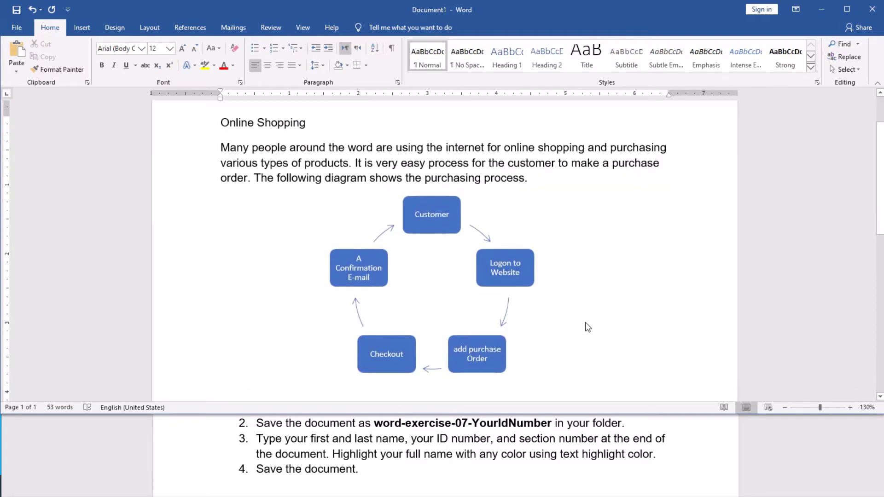
{"action": "scroll", "coordinate": [587, 327], "scroll_direction": "down", "scroll_amount": 2}
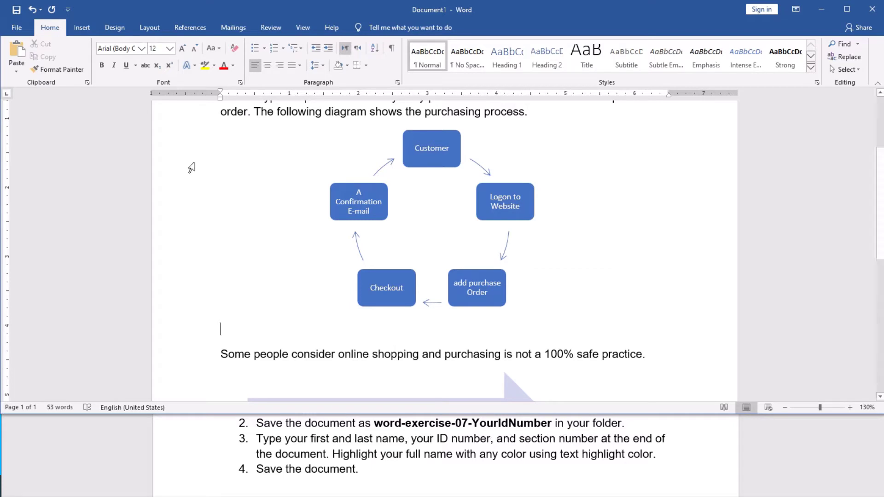
Step: Open Save As and browse to the Documents folder as the save location
{"action": "left_click", "coordinate": [14, 28]}
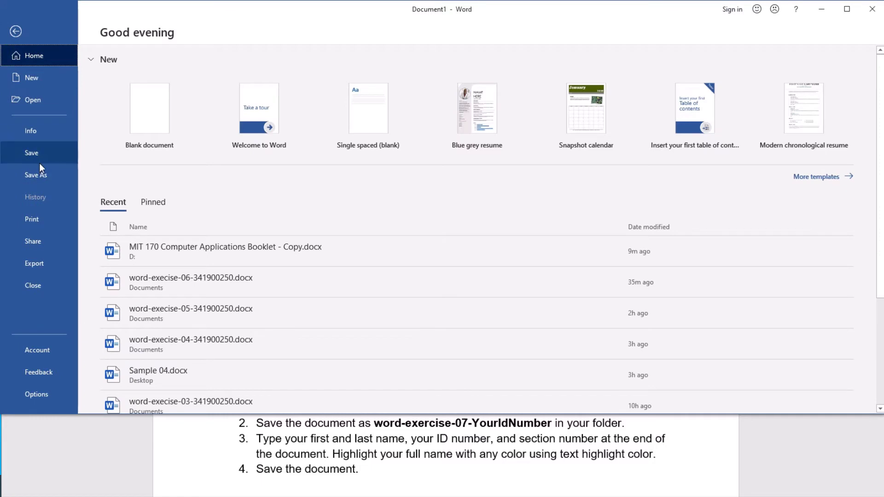
{"action": "left_click", "coordinate": [40, 170]}
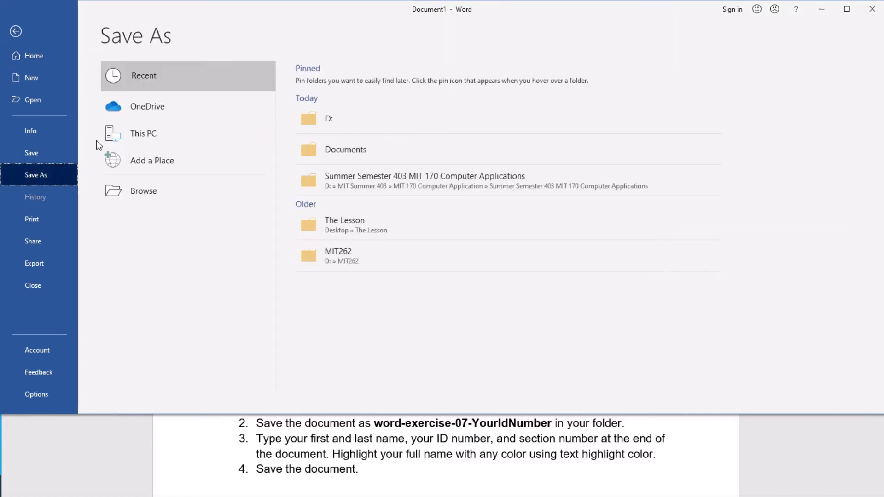
{"action": "left_click", "coordinate": [132, 191]}
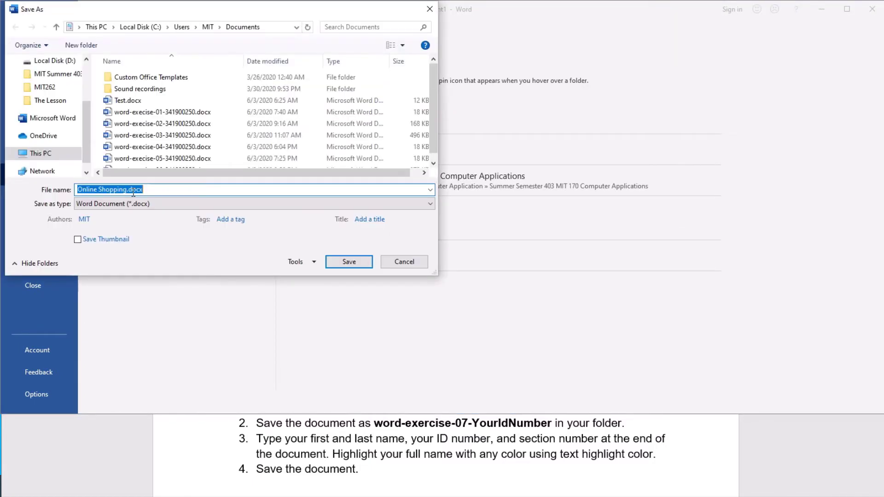
{"action": "left_click_drag", "start_coordinate": [84, 125], "coordinate": [87, 99]}
{"action": "left_click", "coordinate": [51, 74]}
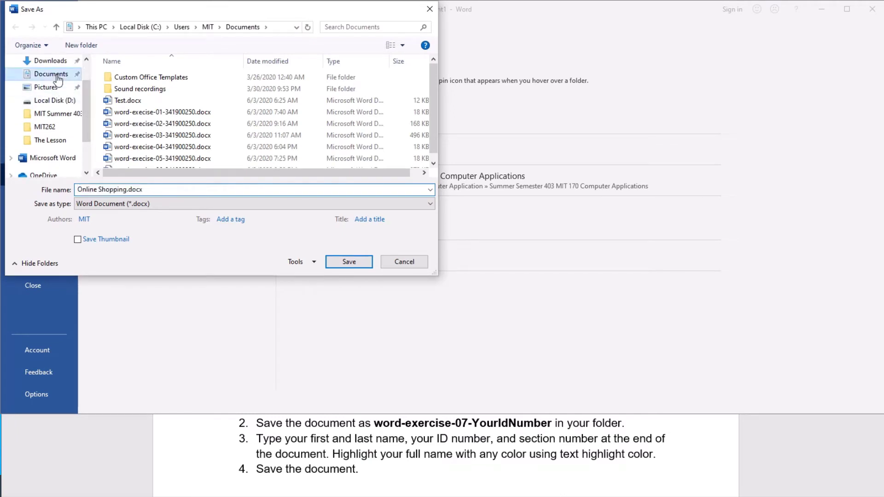
Step: Name the file word-execise-07 followed by the student ID number and save it
{"action": "left_click", "coordinate": [159, 192]}
{"action": "key", "text": "ctrl+a"}
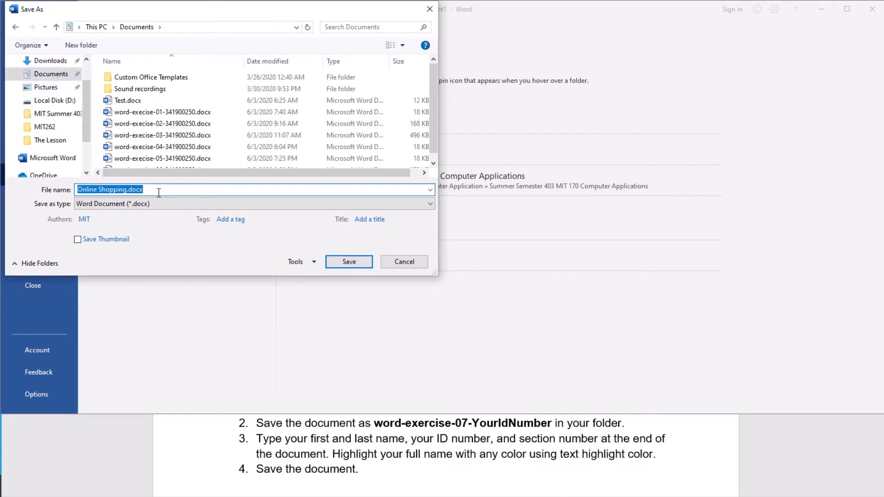
{"action": "type", "text": "wo"}
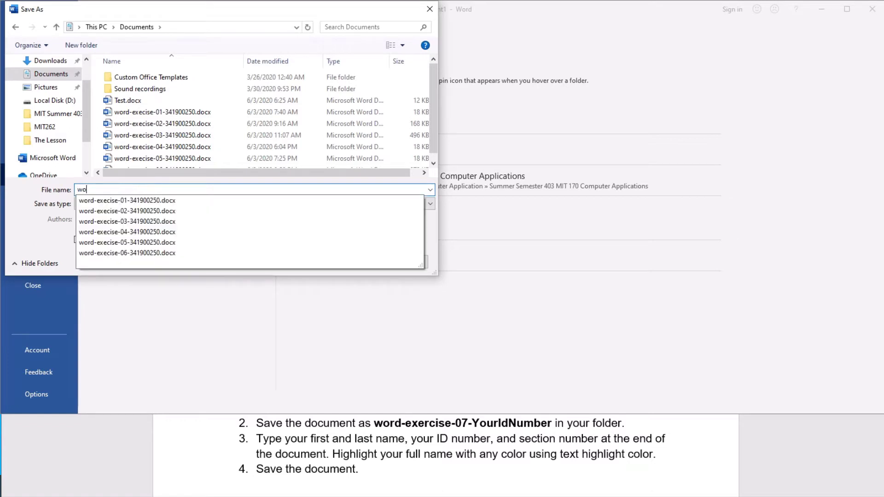
{"action": "key", "text": "Down"}
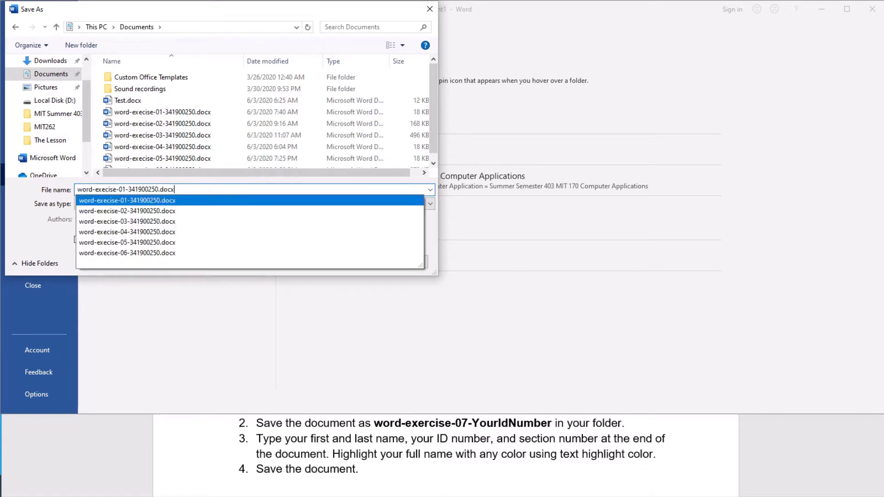
{"action": "left_click", "coordinate": [142, 189]}
{"action": "left_click", "coordinate": [122, 189]}
{"action": "key", "text": "Delete"}
{"action": "type", "text": "7"}
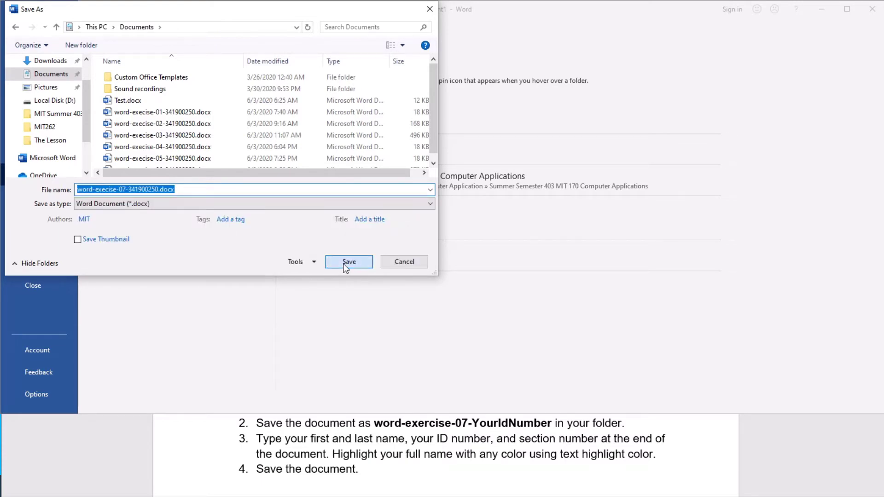
{"action": "left_click", "coordinate": [349, 262]}
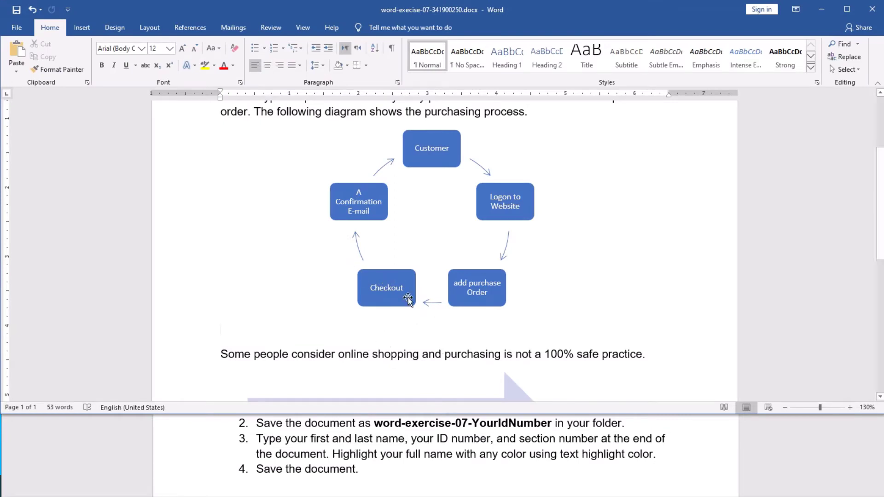
{"action": "scroll", "coordinate": [387, 292], "scroll_direction": "up", "scroll_amount": 1}
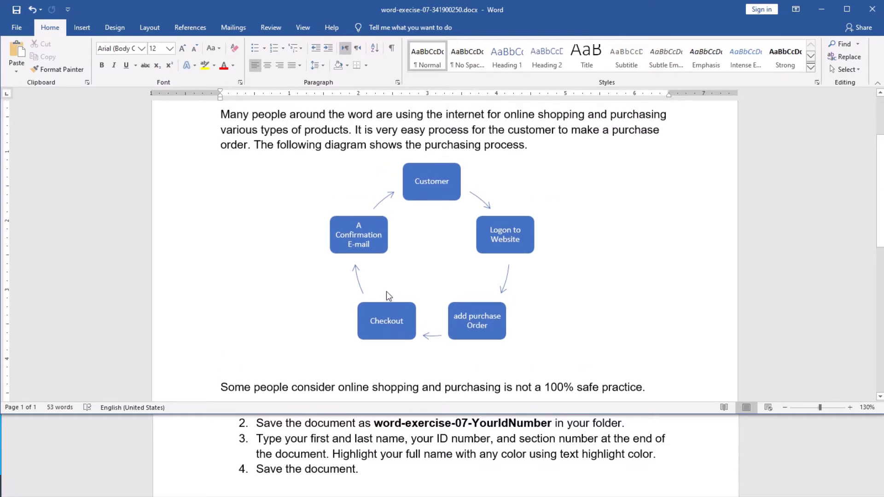
{"action": "scroll", "coordinate": [386, 291], "scroll_direction": "up", "scroll_amount": 1}
{"action": "scroll", "coordinate": [387, 292], "scroll_direction": "down", "scroll_amount": 1}
{"action": "scroll", "coordinate": [460, 268], "scroll_direction": "down", "scroll_amount": 1}
{"action": "scroll", "coordinate": [460, 268], "scroll_direction": "down", "scroll_amount": 2}
{"action": "scroll", "coordinate": [460, 269], "scroll_direction": "down", "scroll_amount": 2}
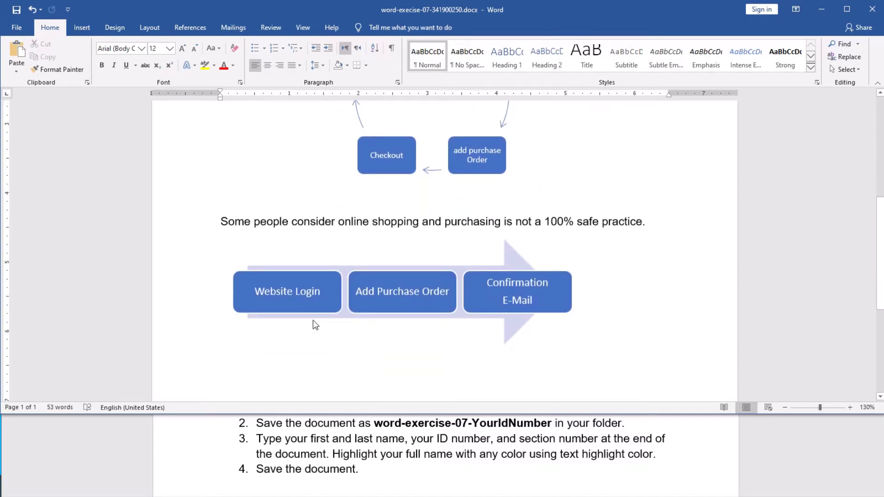
{"action": "scroll", "coordinate": [537, 308], "scroll_direction": "up", "scroll_amount": 2}
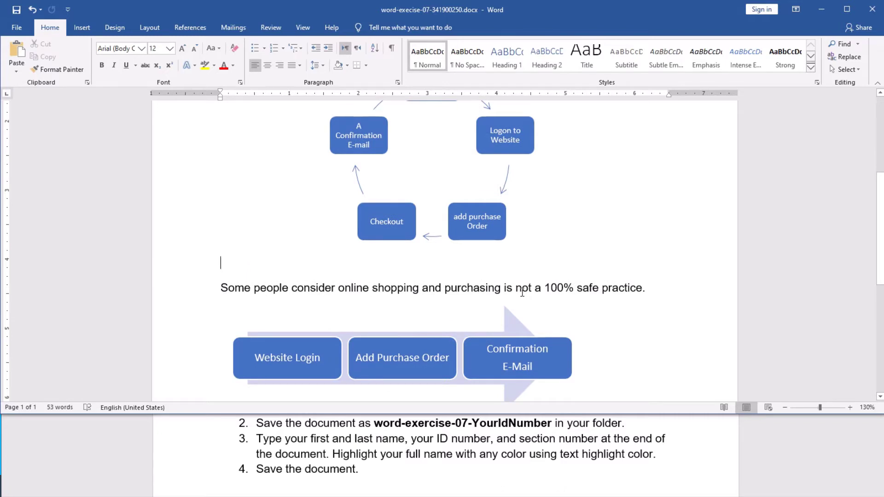
{"action": "scroll", "coordinate": [522, 293], "scroll_direction": "up", "scroll_amount": 1}
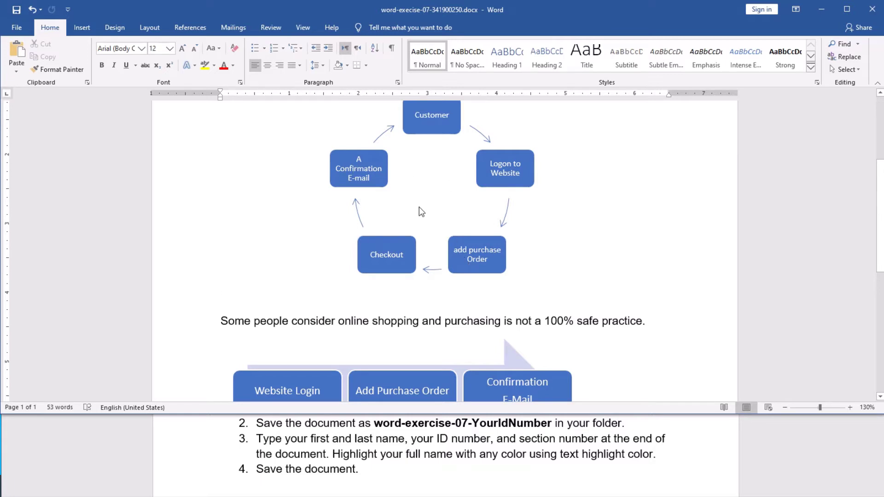
{"action": "scroll", "coordinate": [449, 252], "scroll_direction": "up", "scroll_amount": 2}
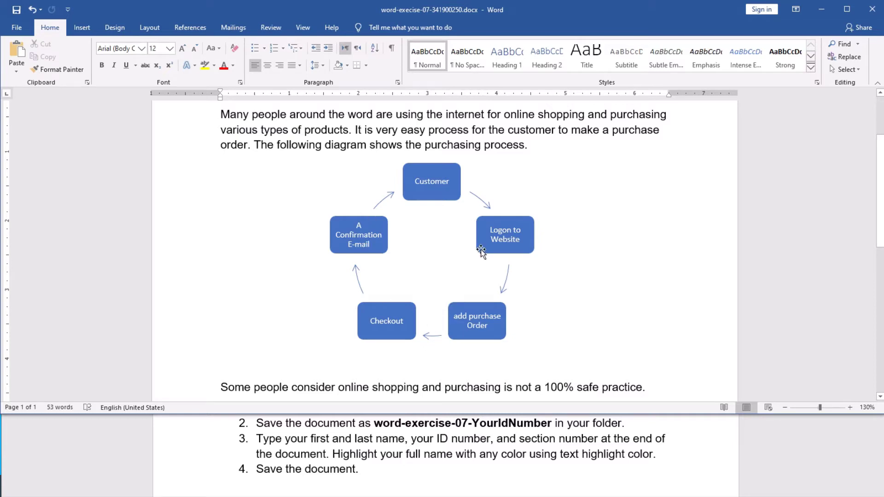
{"action": "scroll", "coordinate": [408, 271], "scroll_direction": "down", "scroll_amount": 3}
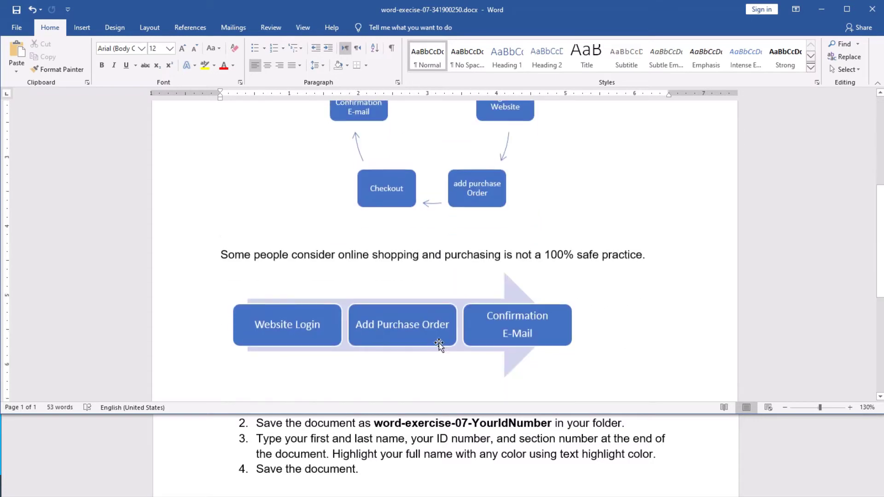
{"action": "scroll", "coordinate": [408, 353], "scroll_direction": "up", "scroll_amount": 2}
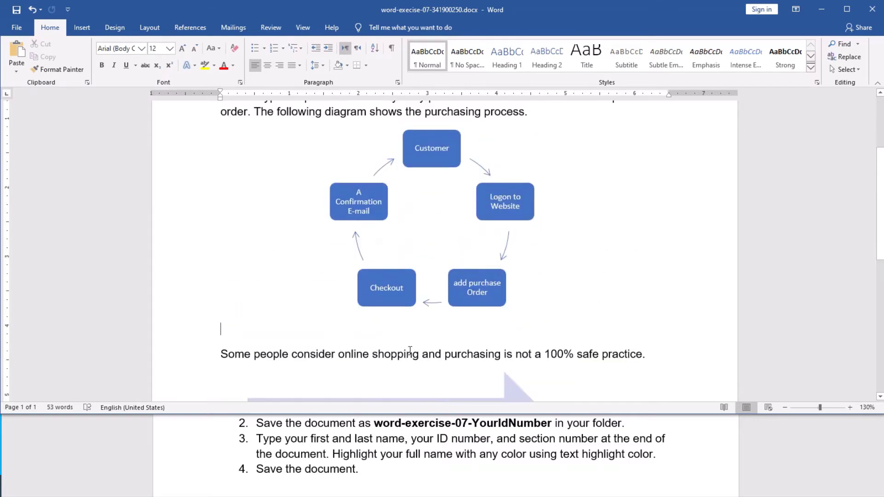
{"action": "scroll", "coordinate": [410, 345], "scroll_direction": "up", "scroll_amount": 1}
{"action": "scroll", "coordinate": [411, 345], "scroll_direction": "down", "scroll_amount": 1}
Step: Open the SmartArt graphic chooser from the Insert ribbon
{"action": "left_click", "coordinate": [85, 29]}
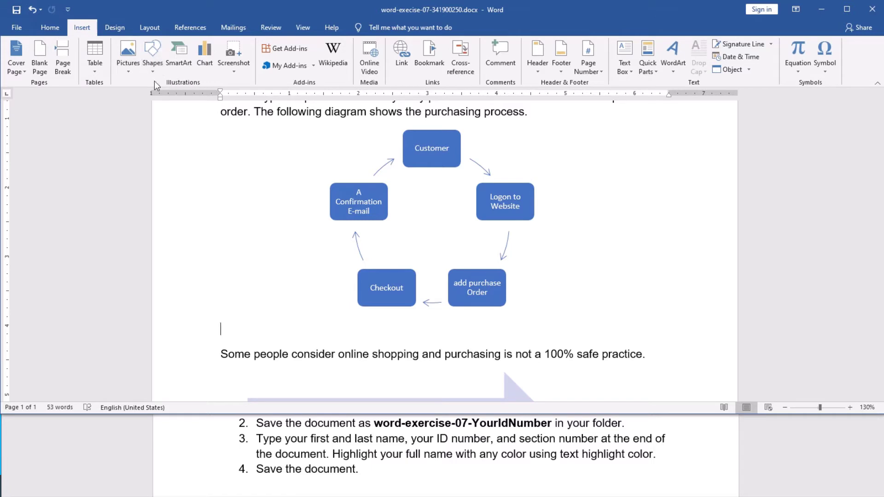
{"action": "left_click", "coordinate": [186, 67]}
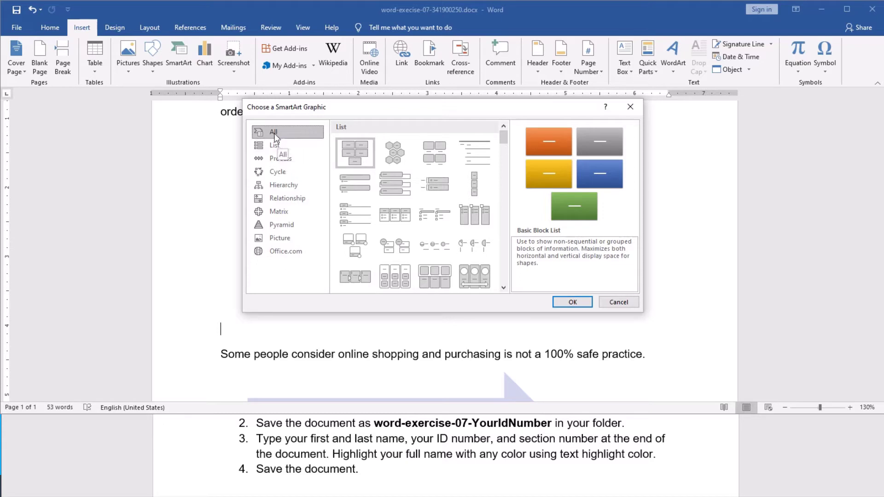
{"action": "mouse_move", "coordinate": [505, 138]}
{"action": "left_mouse_down"}
{"action": "mouse_move", "coordinate": [505, 251]}
{"action": "mouse_move", "coordinate": [499, 128]}
{"action": "left_mouse_up"}
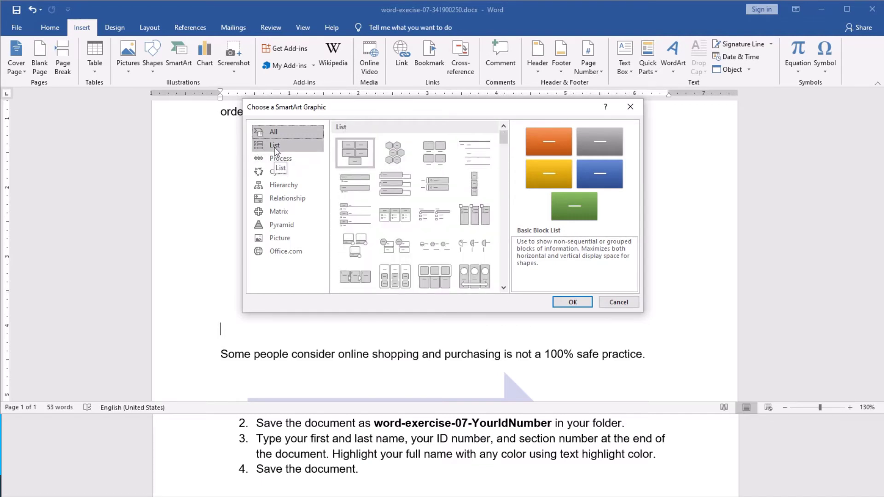
Step: Browse the List, Process, Cycle, Hierarchy, Relationship, Matrix, Pyramid, Picture and Office.com layout categories
{"action": "left_click", "coordinate": [275, 147]}
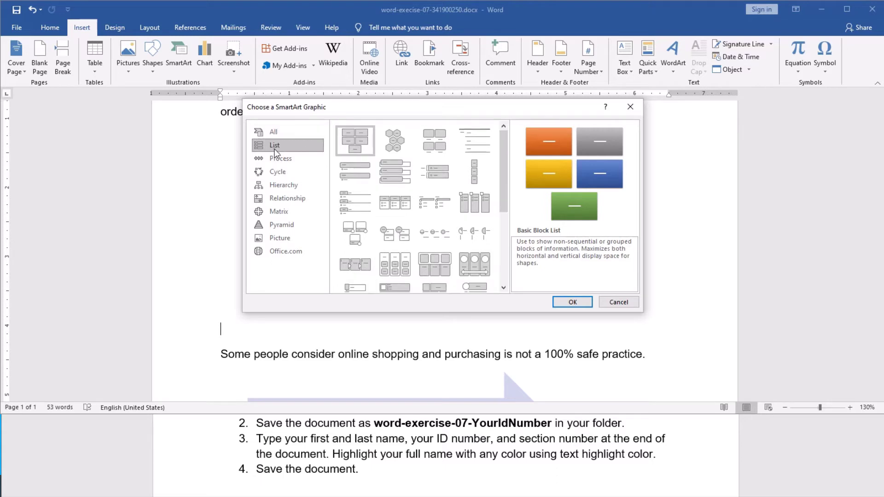
{"action": "left_click", "coordinate": [276, 159]}
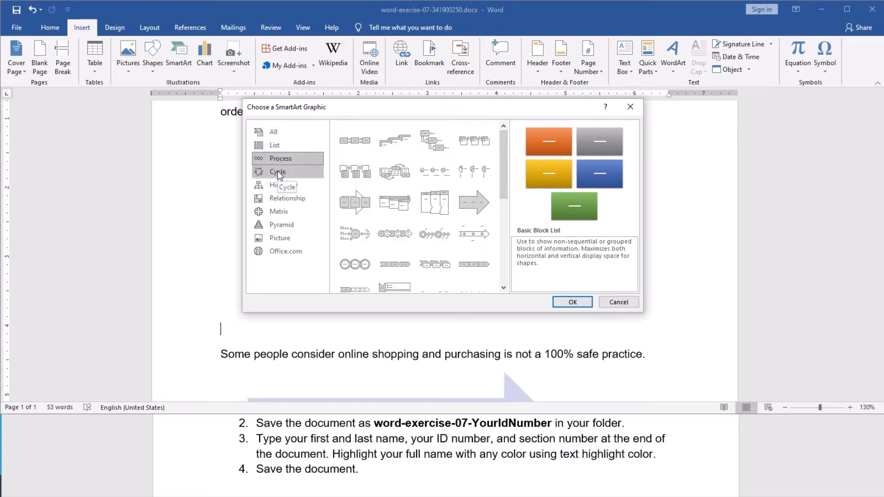
{"action": "left_click", "coordinate": [278, 171]}
{"action": "left_click", "coordinate": [281, 181]}
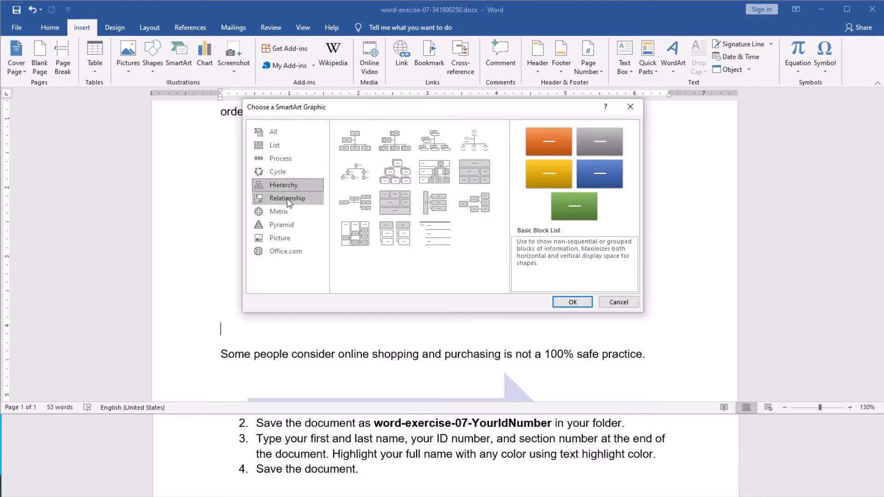
{"action": "left_click", "coordinate": [286, 198]}
{"action": "left_click", "coordinate": [286, 214]}
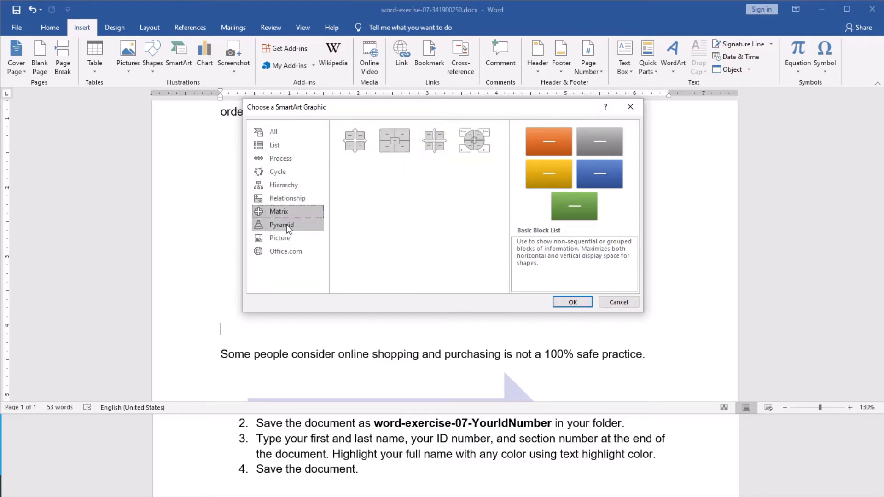
{"action": "left_click", "coordinate": [287, 225]}
{"action": "left_click", "coordinate": [284, 237]}
{"action": "left_click", "coordinate": [284, 249]}
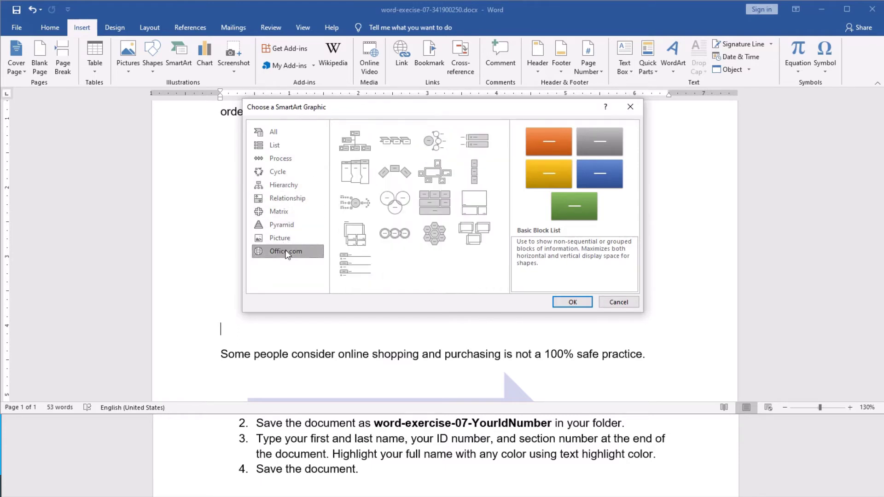
{"action": "left_click", "coordinate": [283, 225]}
{"action": "left_click", "coordinate": [284, 199]}
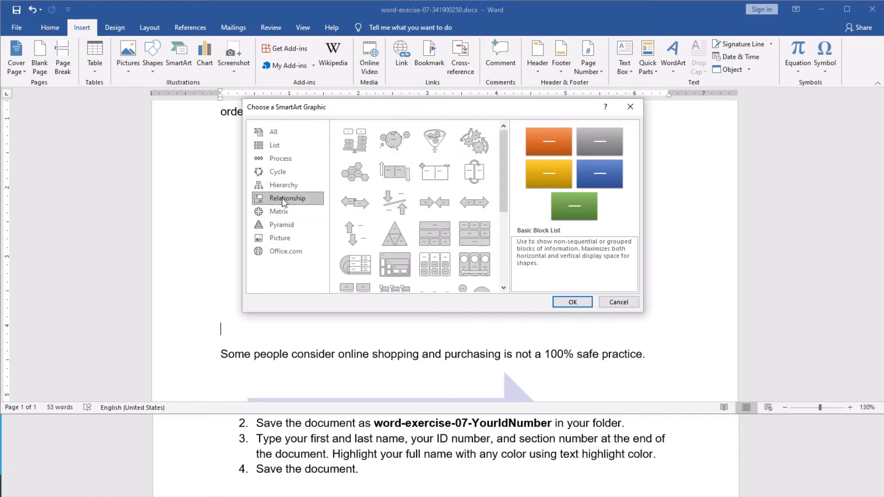
Step: Move the chooser aside and pick the Block Cycle layout from the Cycle group
{"action": "left_click_drag", "start_coordinate": [402, 109], "coordinate": [442, 166]}
{"action": "left_click", "coordinate": [302, 230]}
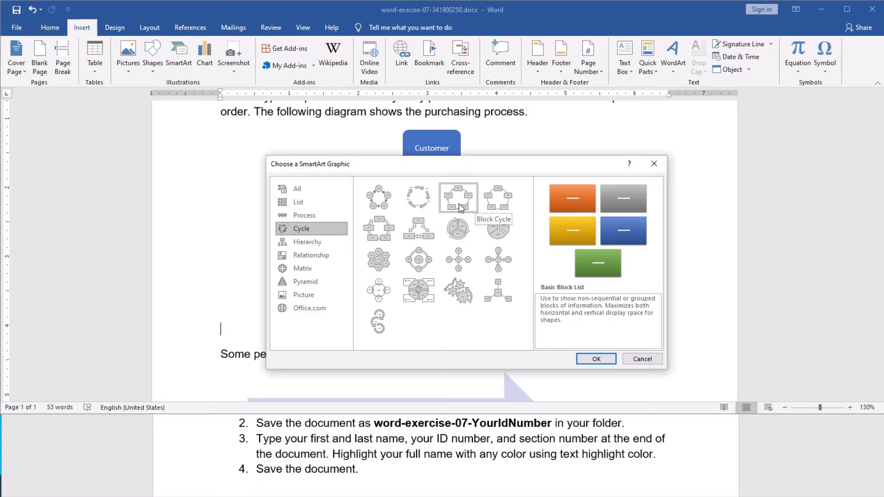
{"action": "left_click", "coordinate": [460, 207]}
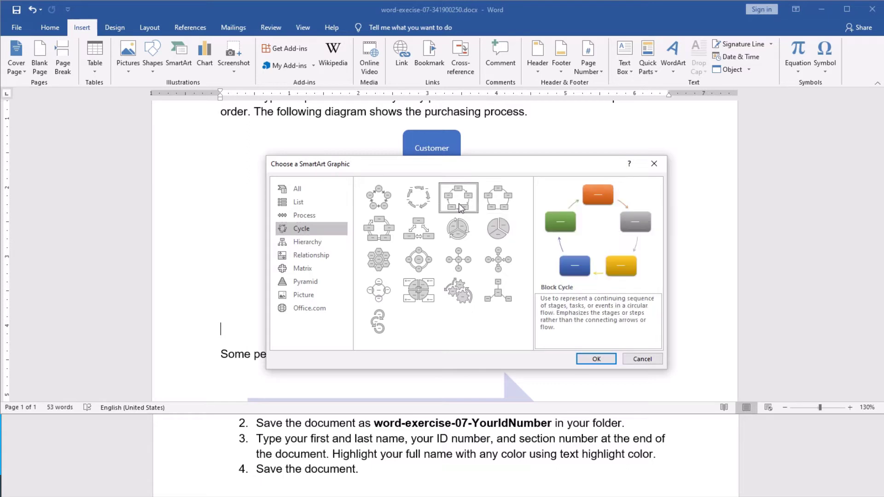
Step: Insert the Block Cycle diagram and open its Text Pane
{"action": "left_click", "coordinate": [597, 359]}
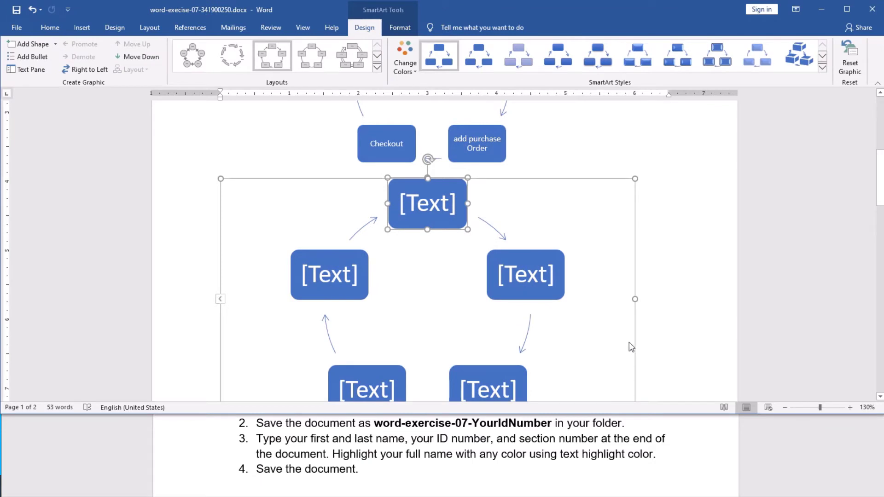
{"action": "scroll", "coordinate": [630, 345], "scroll_direction": "down", "scroll_amount": 1}
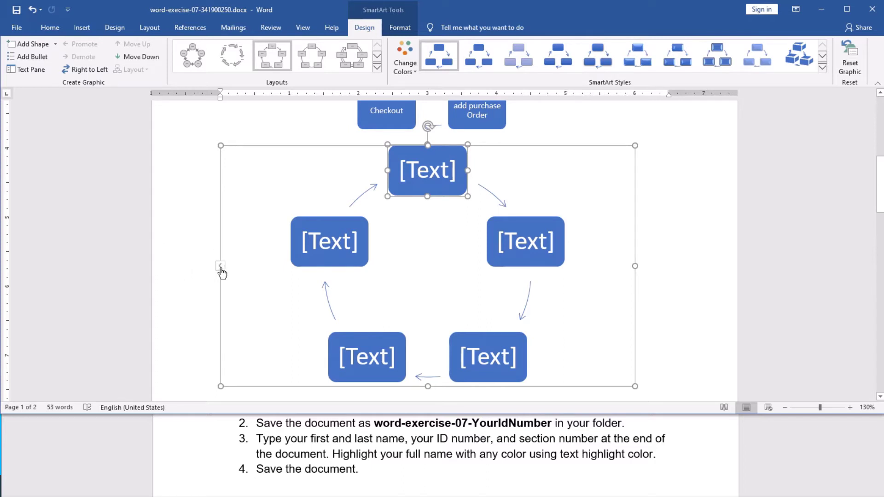
{"action": "left_click", "coordinate": [221, 267]}
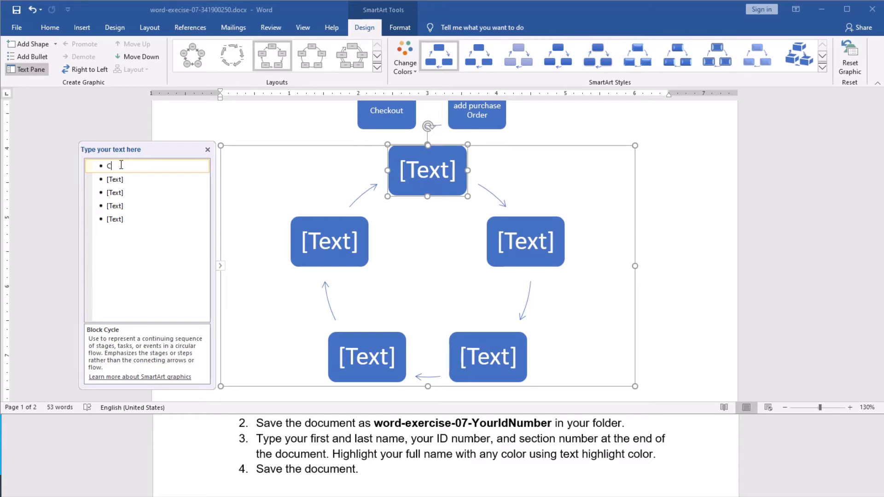
Step: Fill the five bullets with Customer, Logon to Website, add a purchase order, Checkout, A confirmation E-mail
{"action": "type", "text": "Cu"}
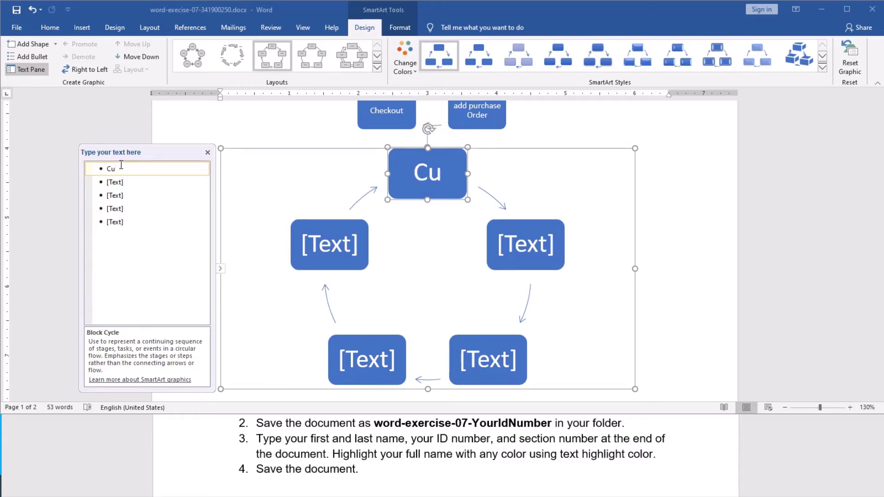
{"action": "type", "text": "stomer"}
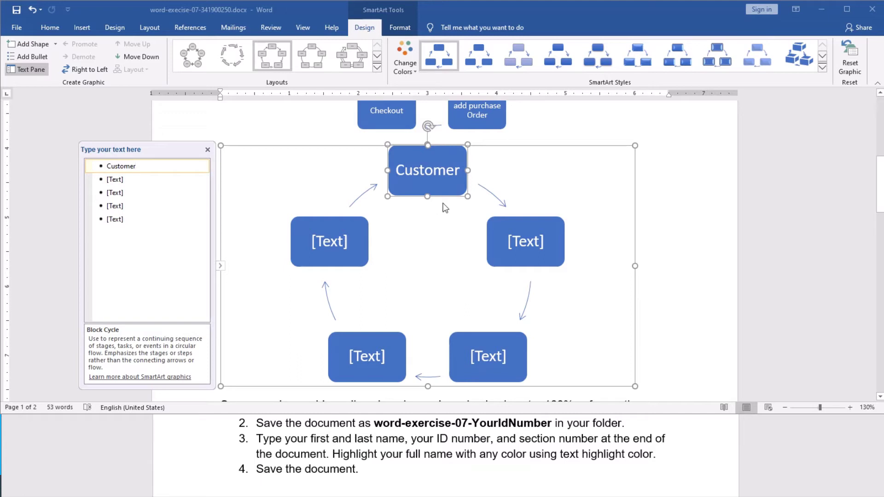
{"action": "left_click", "coordinate": [119, 181]}
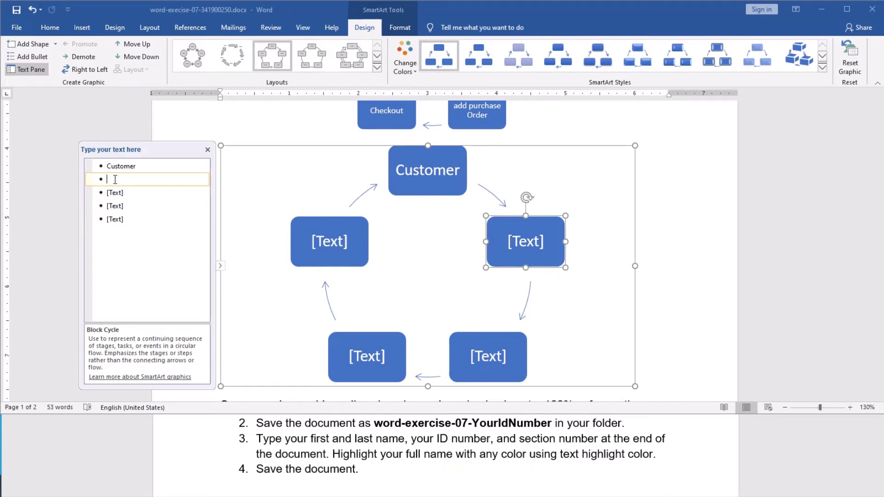
{"action": "type", "text": "Logon"}
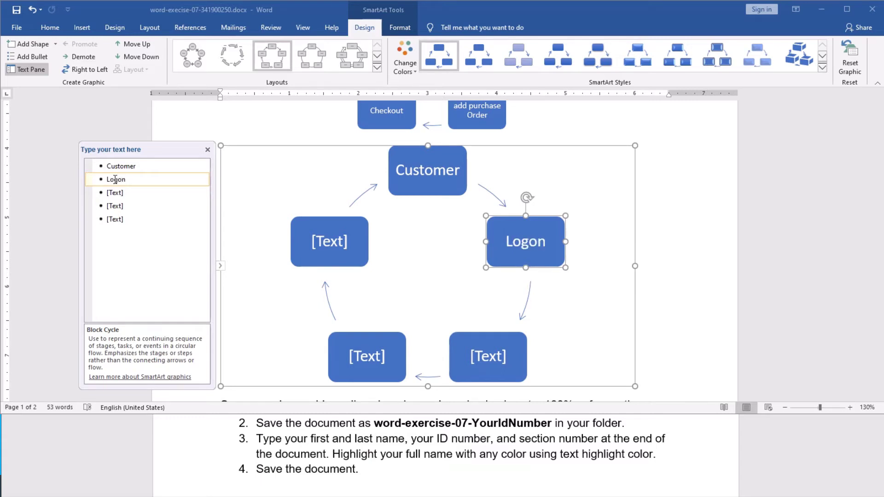
{"action": "type", "text": " t"}
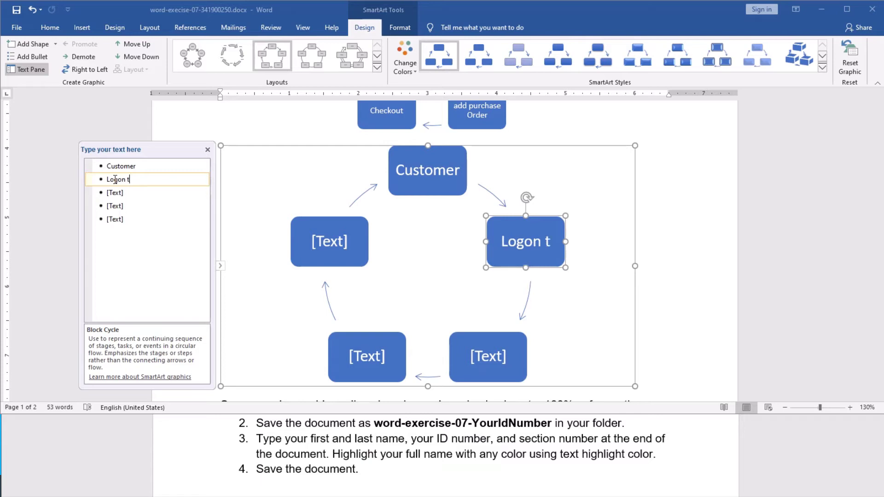
{"action": "type", "text": "o We"}
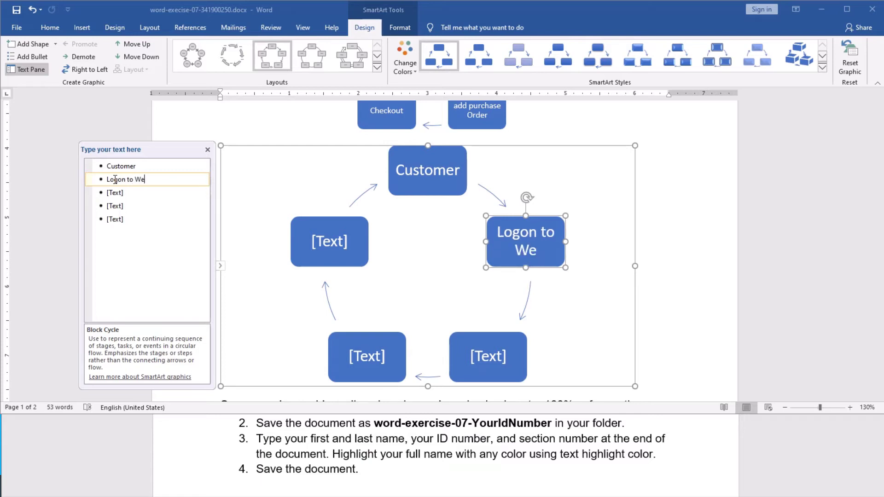
{"action": "type", "text": "bsite"}
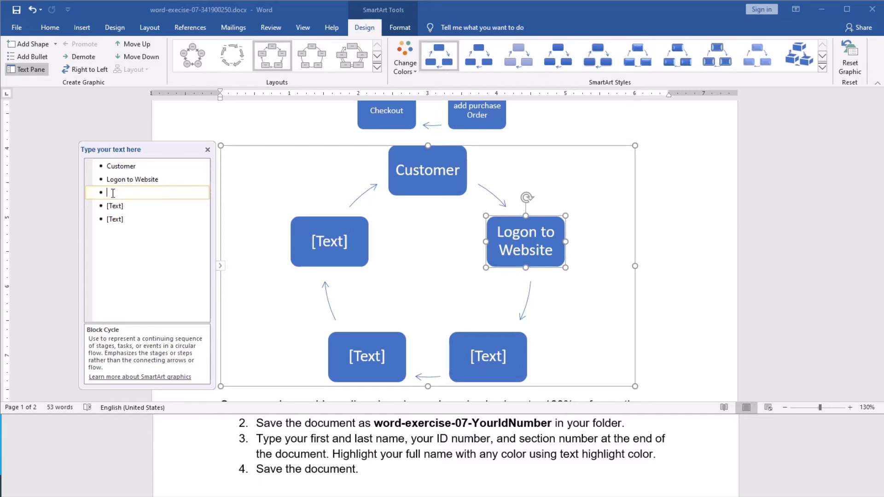
{"action": "left_click", "coordinate": [111, 193]}
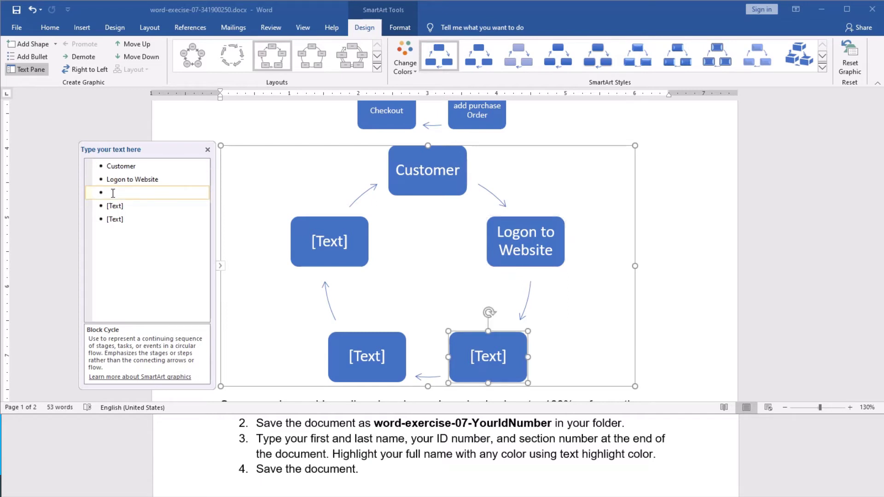
{"action": "type", "text": "add a purchase order"}
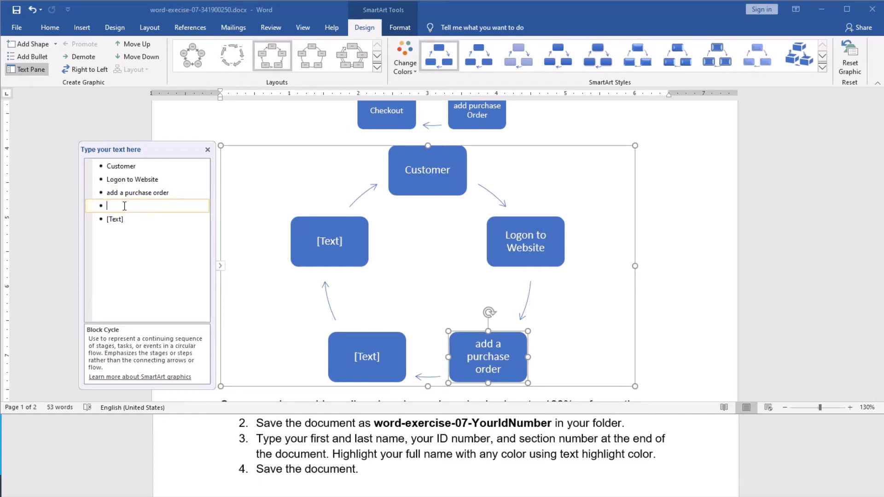
{"action": "left_click", "coordinate": [124, 206]}
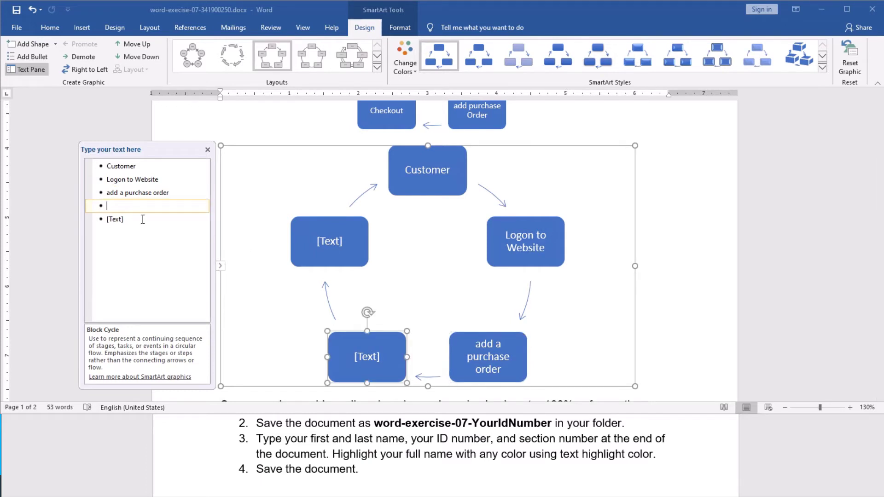
{"action": "type", "text": "Checkout"}
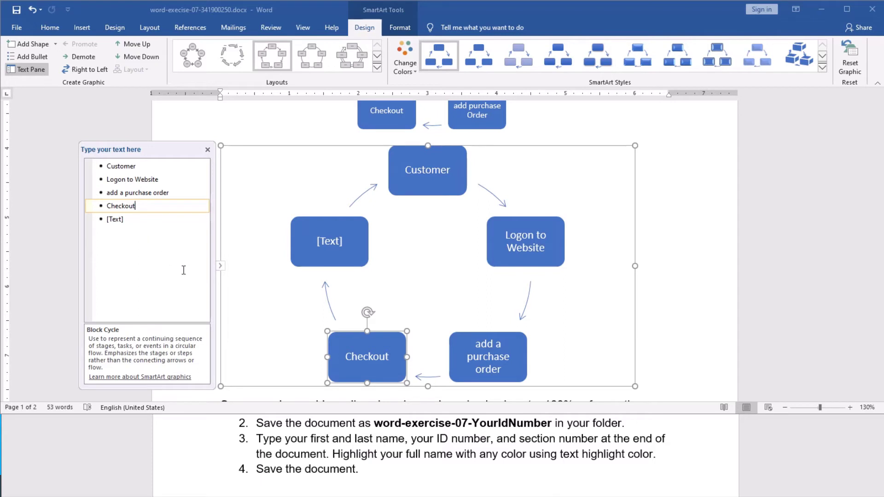
{"action": "left_click", "coordinate": [124, 220]}
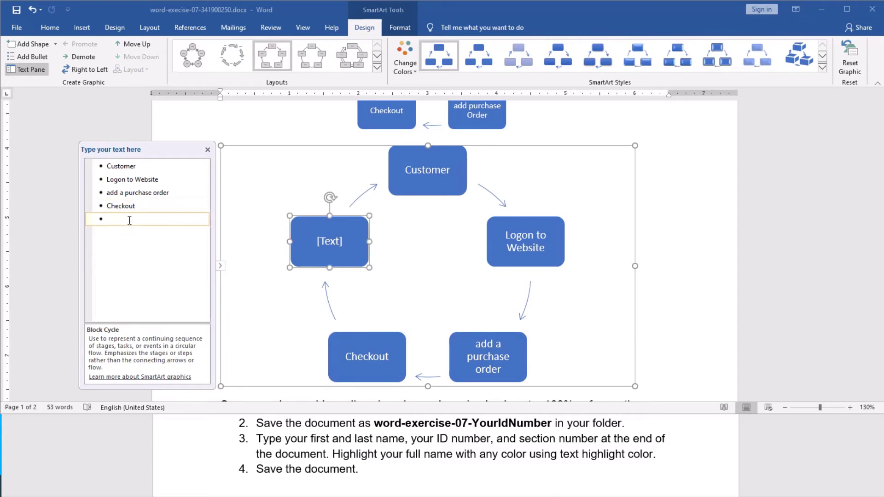
{"action": "type", "text": "A confirmat"}
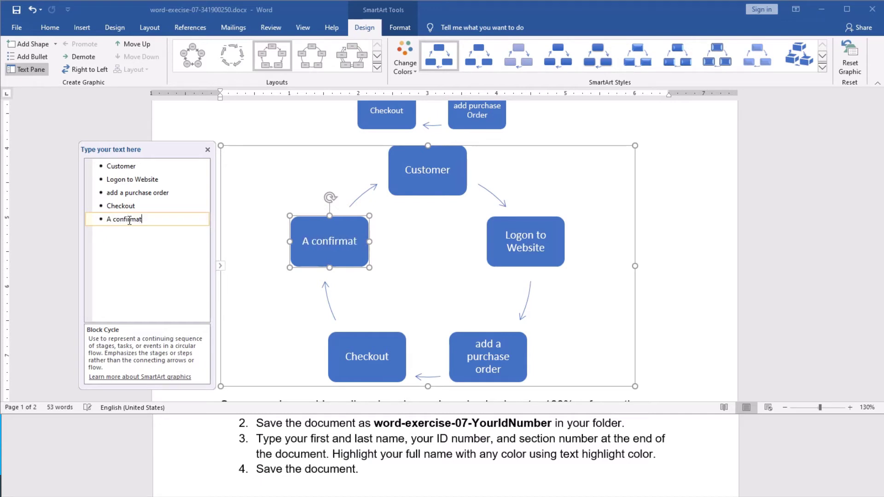
{"action": "type", "text": "ion"}
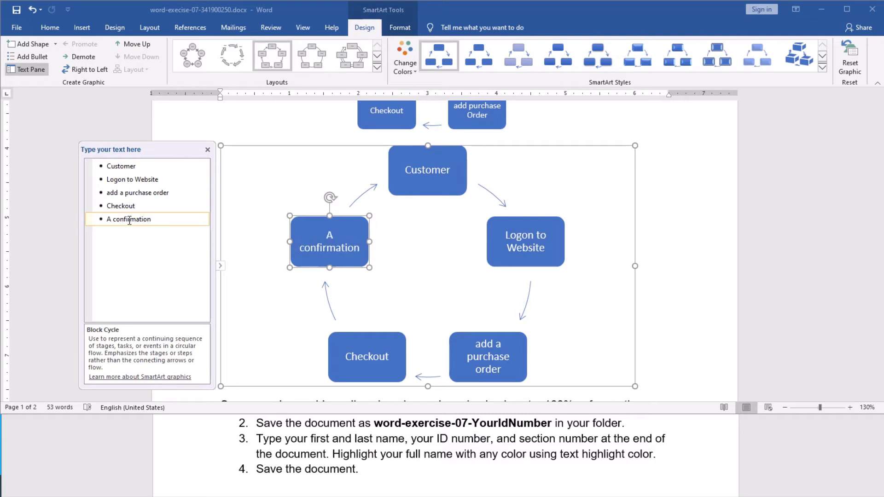
{"action": "type", "text": " E"}
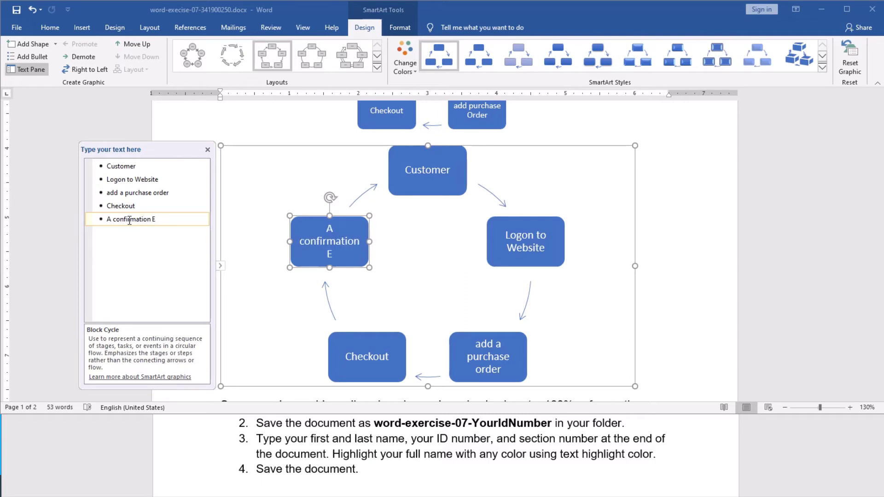
{"action": "type", "text": "-mail"}
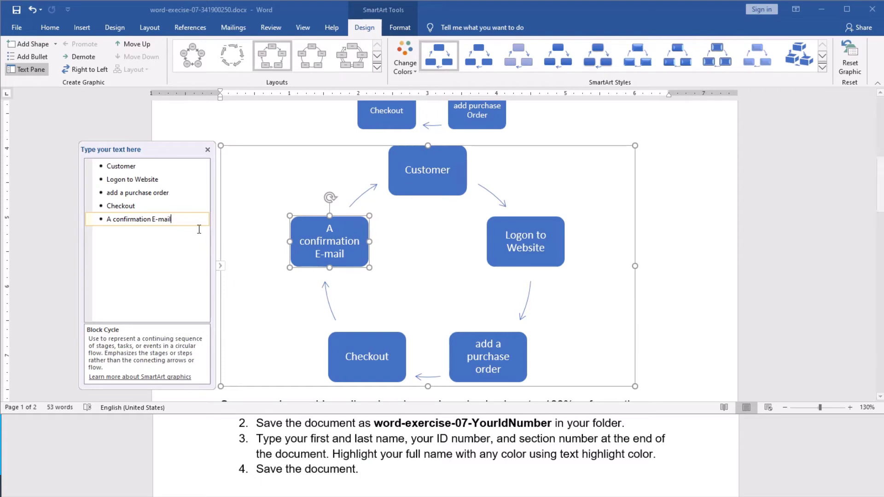
{"action": "left_click", "coordinate": [222, 272]}
Step: Close the Text Pane, select the cycle diagram and look through its SmartArt tabs
{"action": "left_click", "coordinate": [221, 268]}
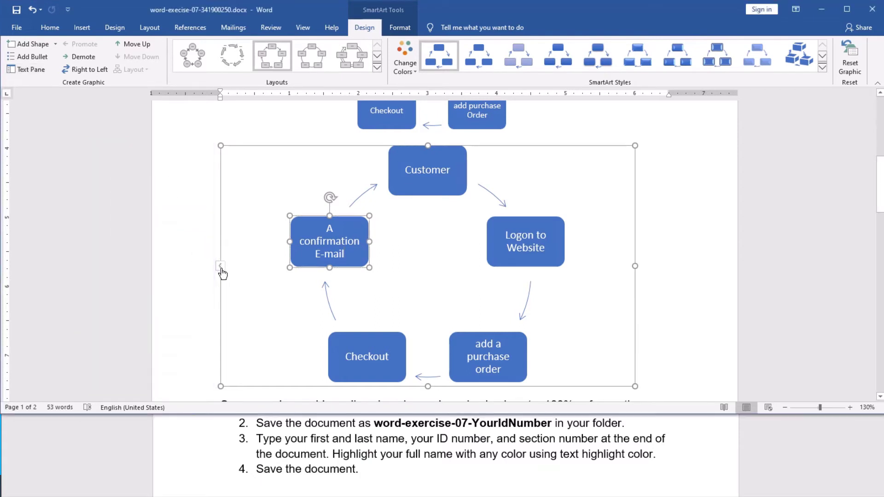
{"action": "scroll", "coordinate": [618, 287], "scroll_direction": "up", "scroll_amount": 3}
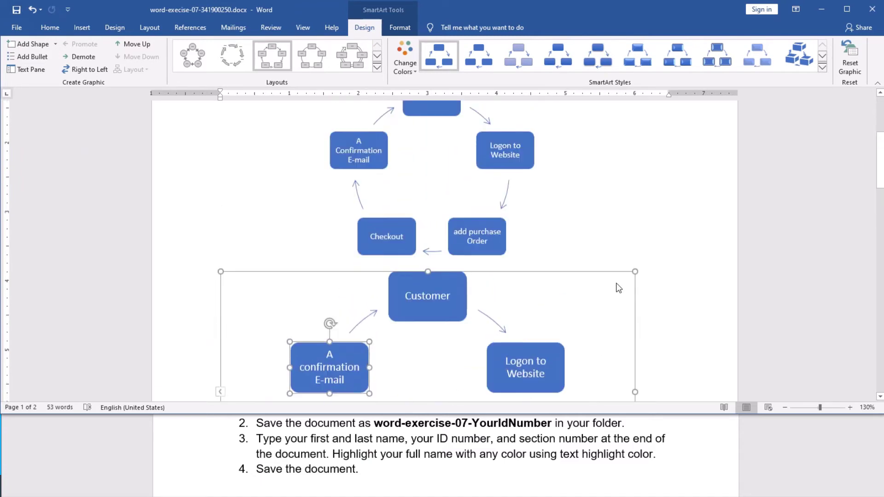
{"action": "scroll", "coordinate": [617, 288], "scroll_direction": "down", "scroll_amount": 1}
{"action": "scroll", "coordinate": [618, 288], "scroll_direction": "up", "scroll_amount": 3}
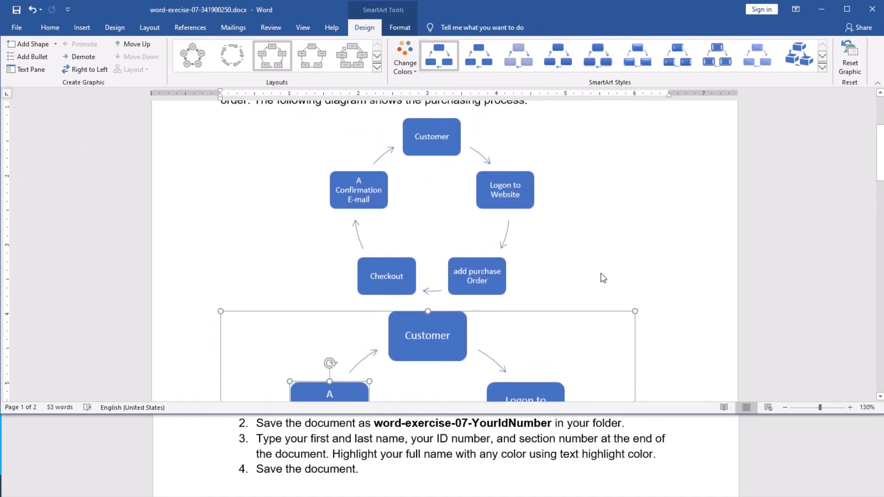
{"action": "scroll", "coordinate": [489, 264], "scroll_direction": "down", "scroll_amount": 5}
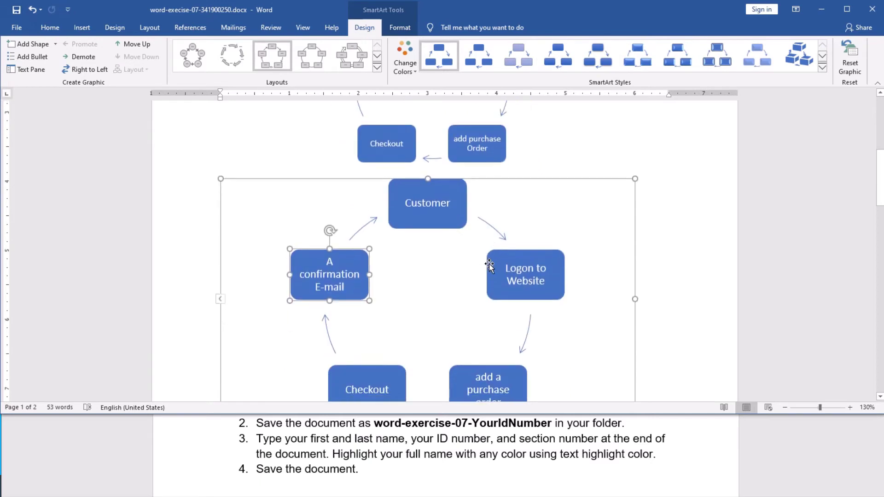
{"action": "scroll", "coordinate": [489, 265], "scroll_direction": "up", "scroll_amount": 2}
{"action": "left_click", "coordinate": [319, 178]}
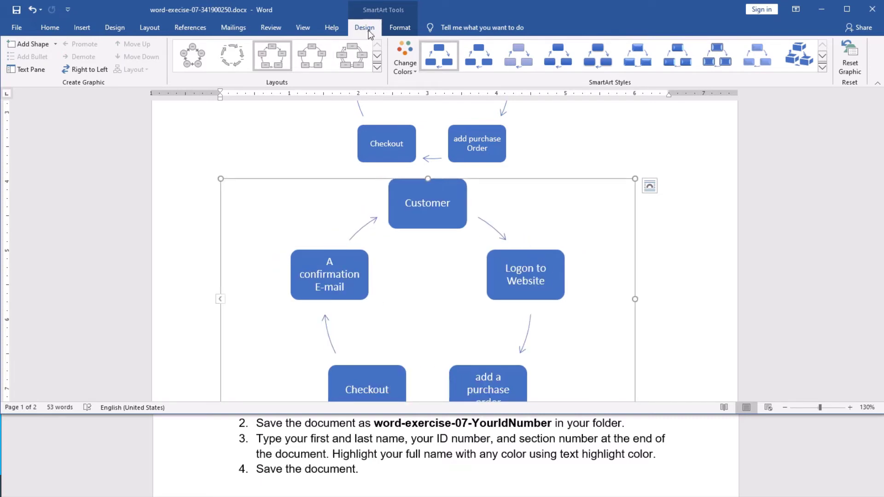
{"action": "left_click", "coordinate": [398, 29]}
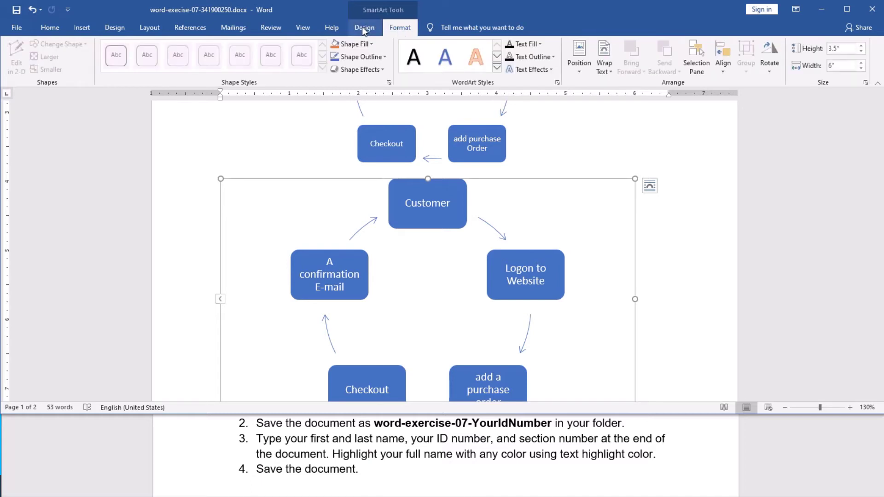
{"action": "left_click", "coordinate": [362, 27]}
{"action": "left_click", "coordinate": [400, 28]}
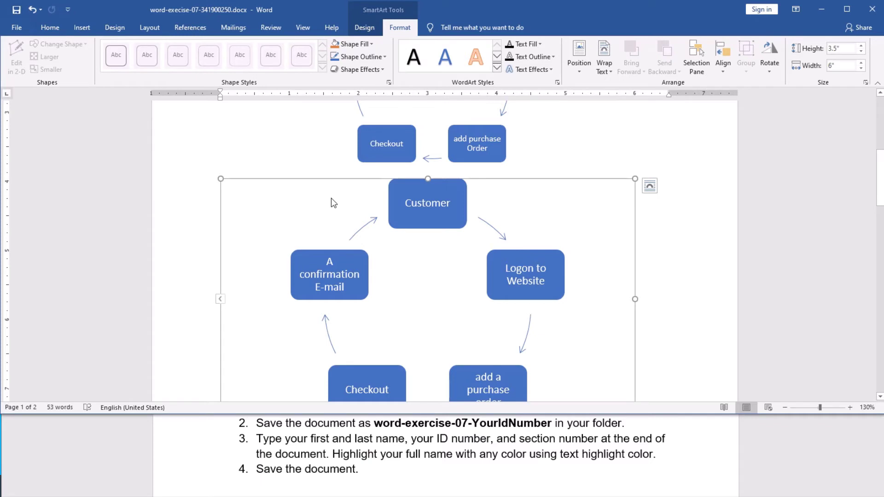
{"action": "scroll", "coordinate": [328, 198], "scroll_direction": "up", "scroll_amount": 5}
{"action": "left_click", "coordinate": [325, 170]}
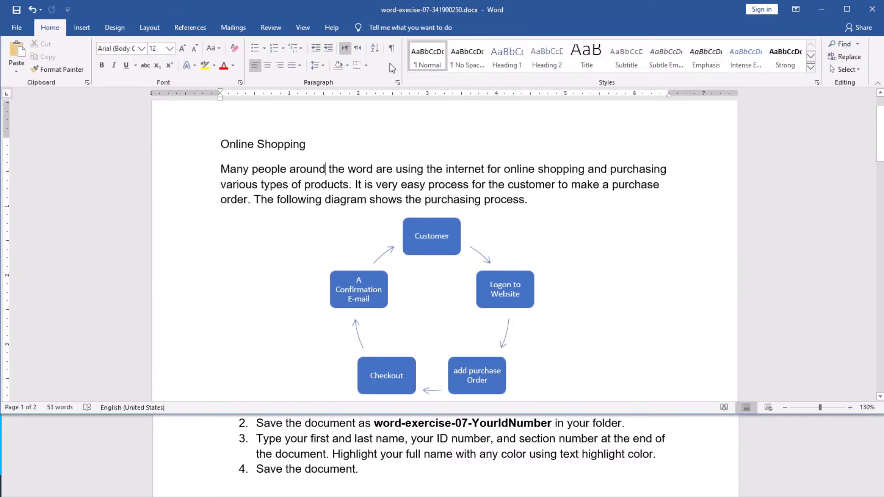
Step: Reselect the Customer cycle diagram and bring up the SmartArt Design options
{"action": "scroll", "coordinate": [377, 166], "scroll_direction": "down", "scroll_amount": 1}
{"action": "scroll", "coordinate": [376, 166], "scroll_direction": "down", "scroll_amount": 5}
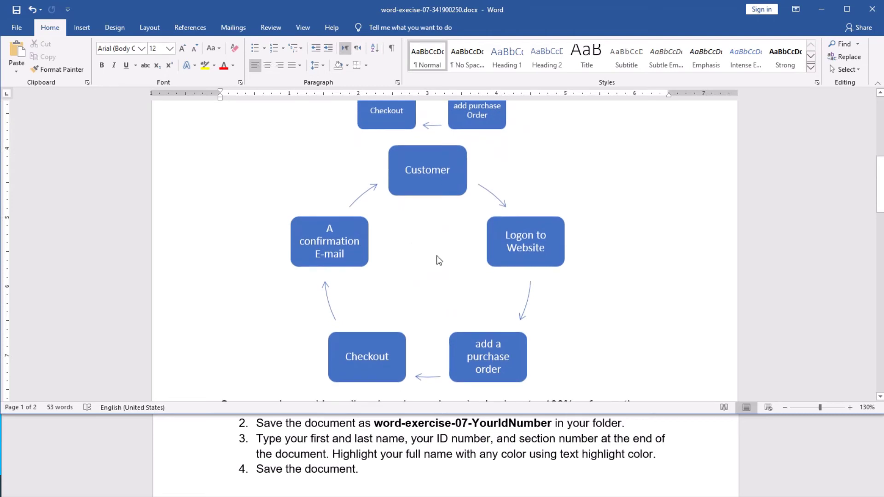
{"action": "left_click", "coordinate": [387, 198]}
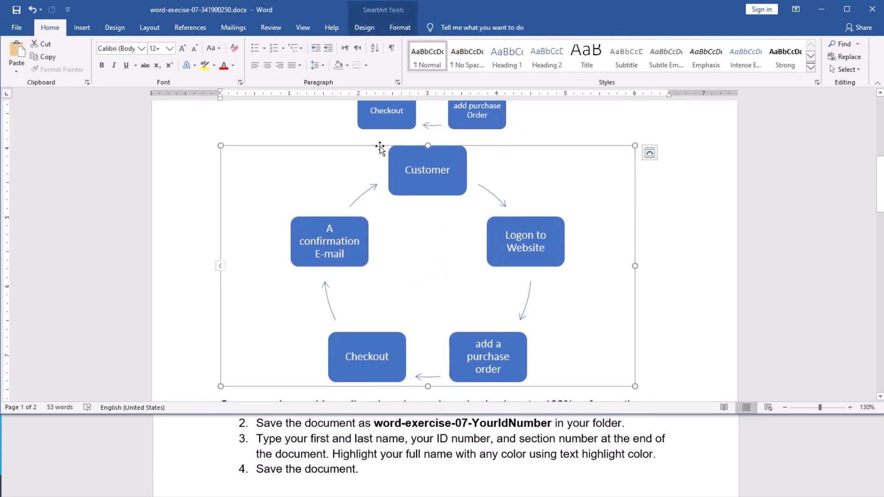
{"action": "left_click", "coordinate": [364, 26]}
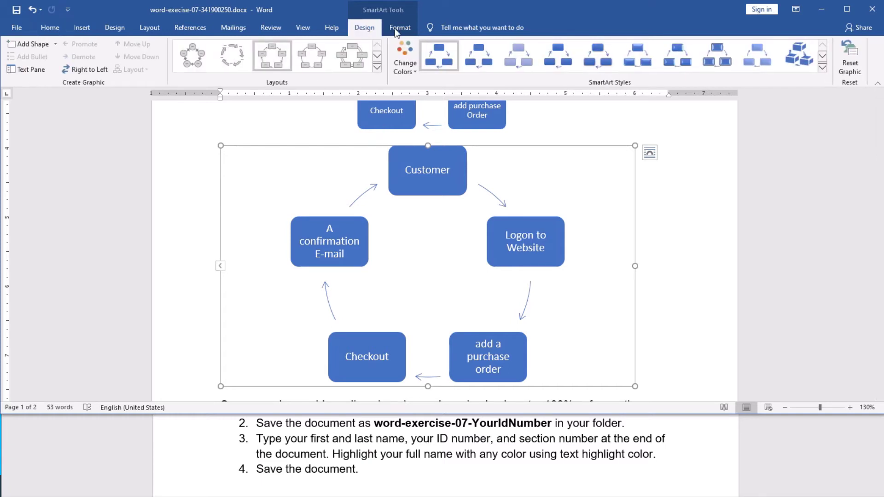
{"action": "left_click", "coordinate": [399, 28]}
{"action": "left_click", "coordinate": [368, 29]}
Step: Give the cycle diagram a Colorful colour scheme and a 3-D SmartArt style
{"action": "left_click", "coordinate": [411, 72]}
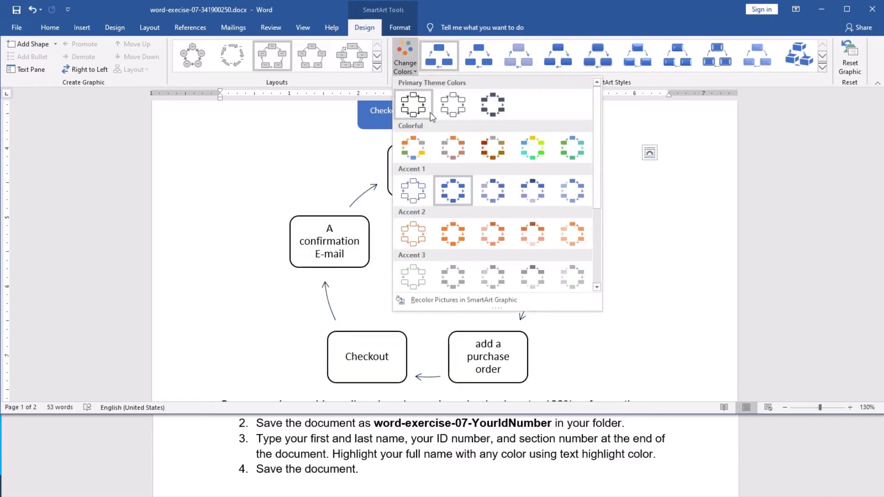
{"action": "left_click", "coordinate": [532, 151]}
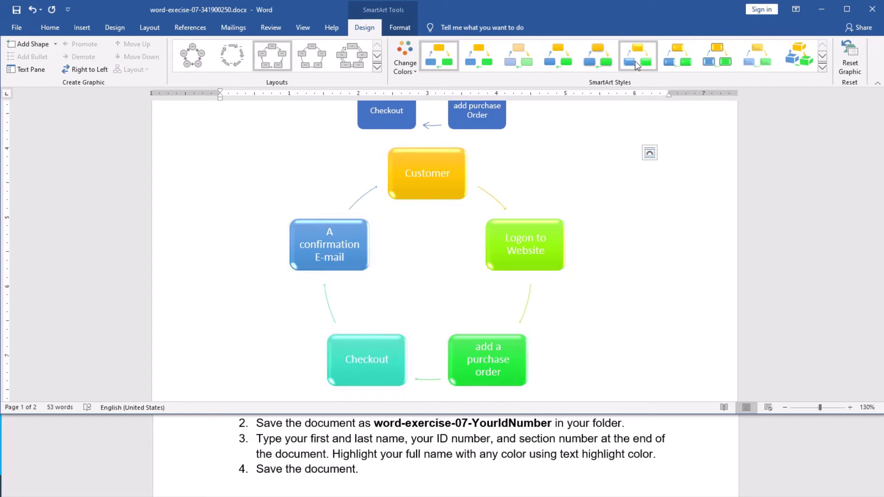
{"action": "left_click", "coordinate": [822, 68]}
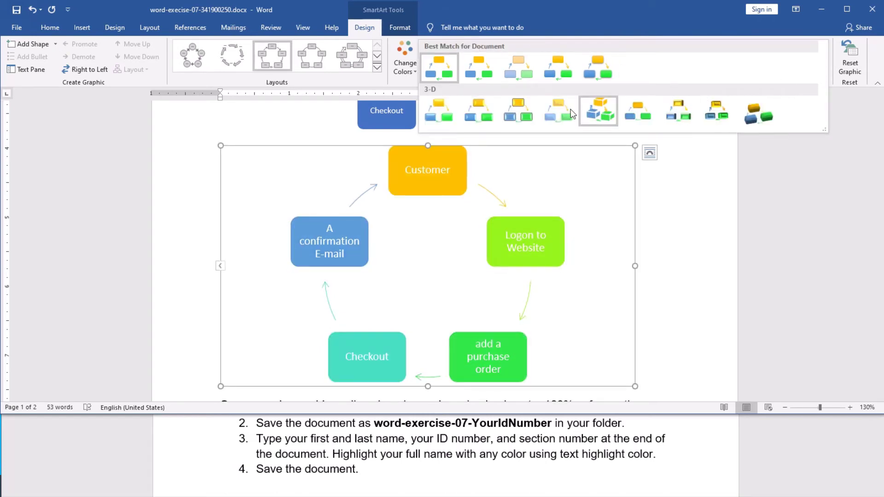
{"action": "left_click", "coordinate": [516, 108]}
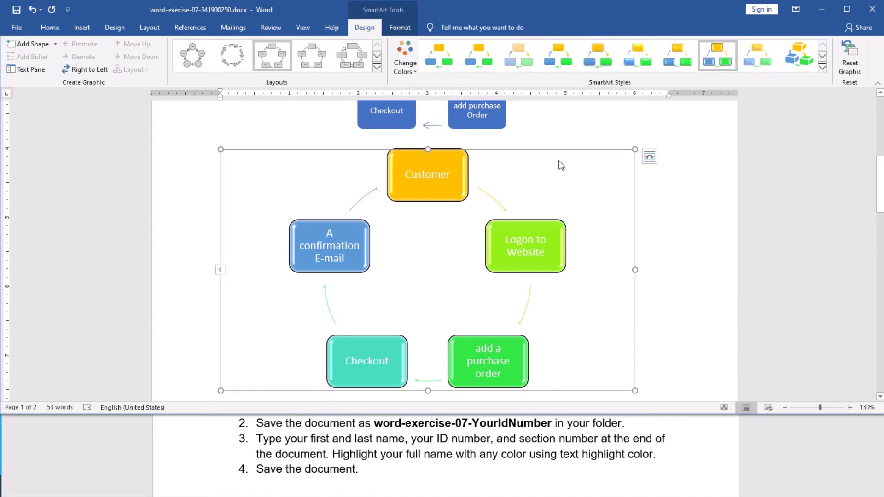
{"action": "scroll", "coordinate": [560, 165], "scroll_direction": "up", "scroll_amount": 2}
{"action": "scroll", "coordinate": [560, 165], "scroll_direction": "down", "scroll_amount": 2}
{"action": "left_click", "coordinate": [435, 181]}
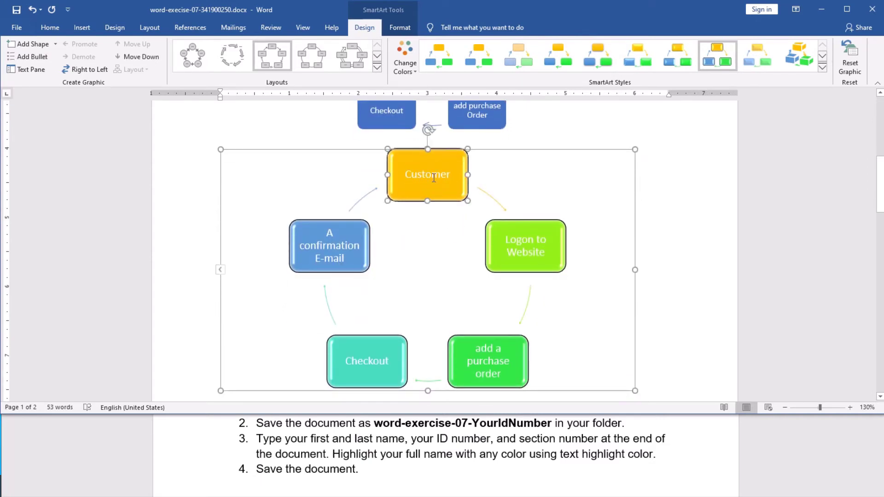
{"action": "left_click", "coordinate": [221, 272]}
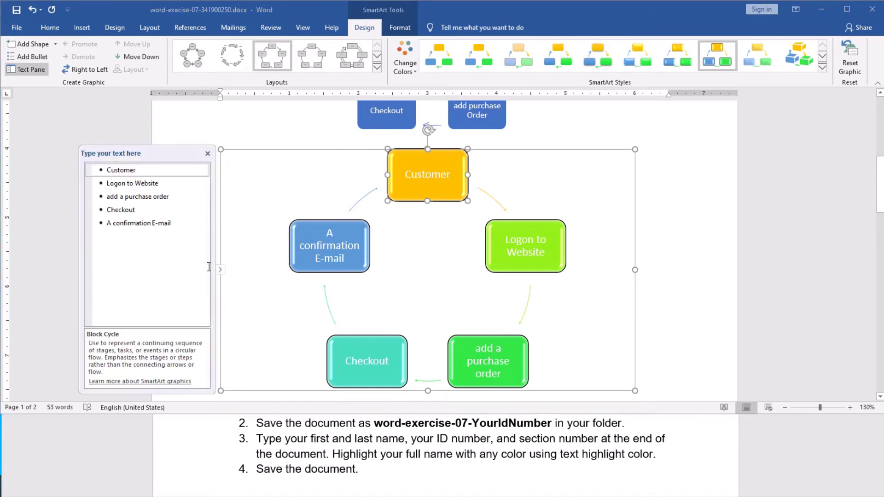
{"action": "key", "text": "ctrl+s"}
{"action": "left_click", "coordinate": [173, 224]}
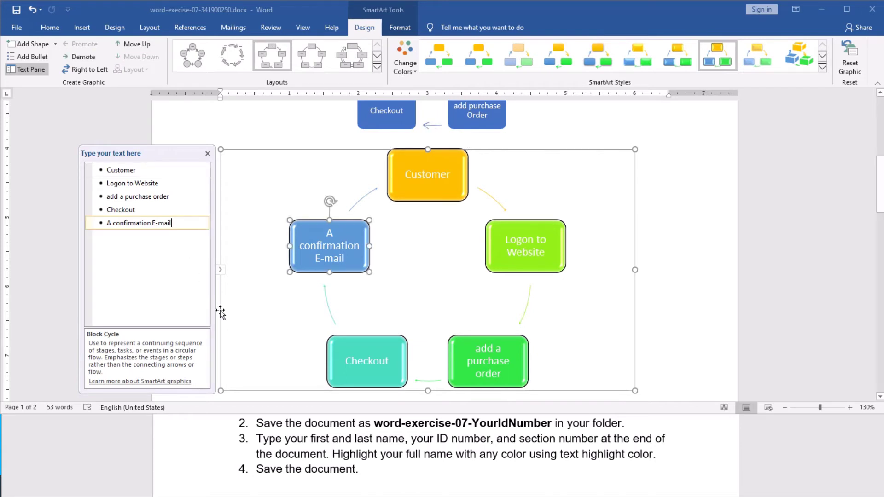
{"action": "key", "text": "Return"}
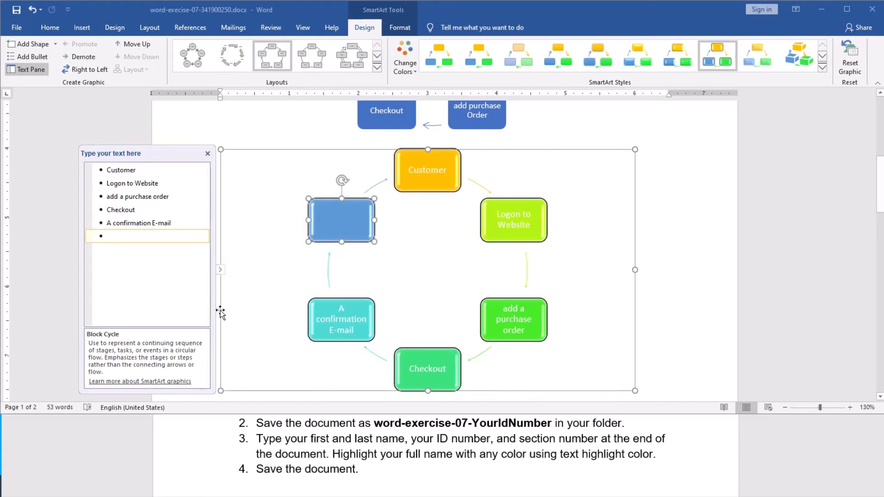
{"action": "type", "text": "New "}
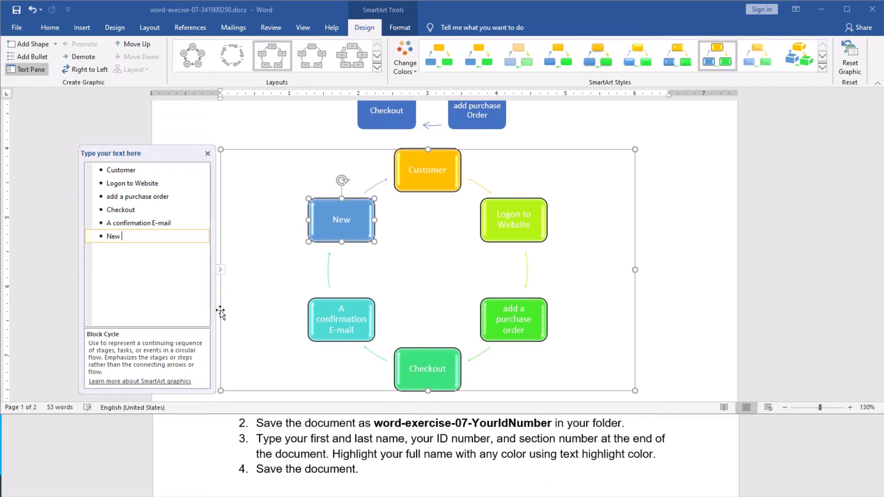
{"action": "type", "text": "process"}
{"action": "left_click_drag", "start_coordinate": [130, 236], "coordinate": [103, 235]}
{"action": "key", "text": "BackSpace"}
{"action": "key", "text": "BackSpace"}
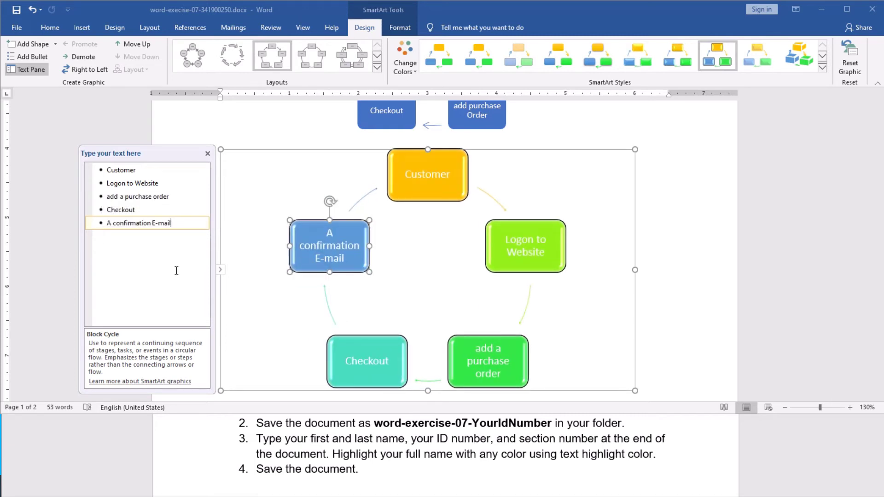
{"action": "left_click", "coordinate": [221, 271]}
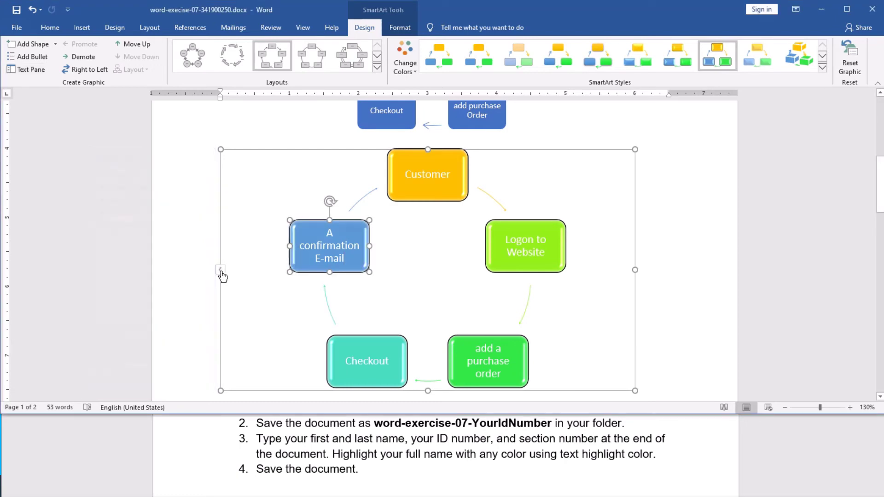
Step: Place the cursor on the empty line below the Website Login diagram on page 2
{"action": "scroll", "coordinate": [368, 274], "scroll_direction": "down", "scroll_amount": 5}
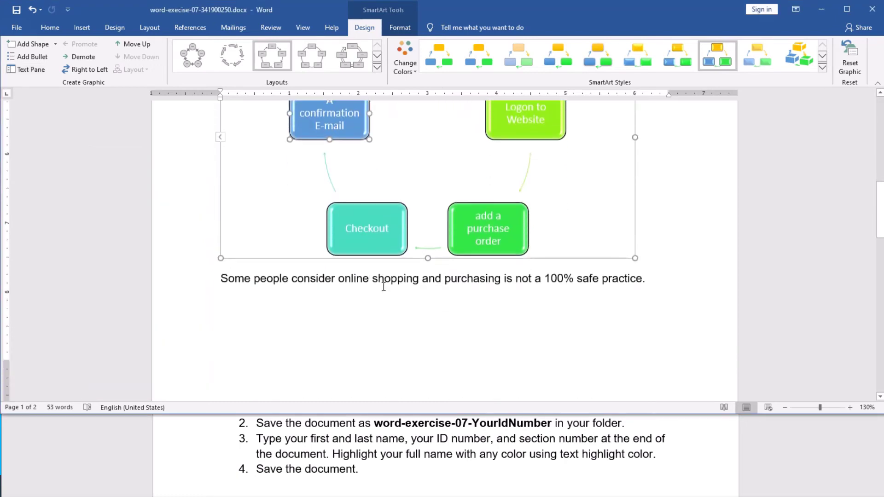
{"action": "left_click", "coordinate": [409, 301]}
{"action": "scroll", "coordinate": [410, 302], "scroll_direction": "down", "scroll_amount": 6}
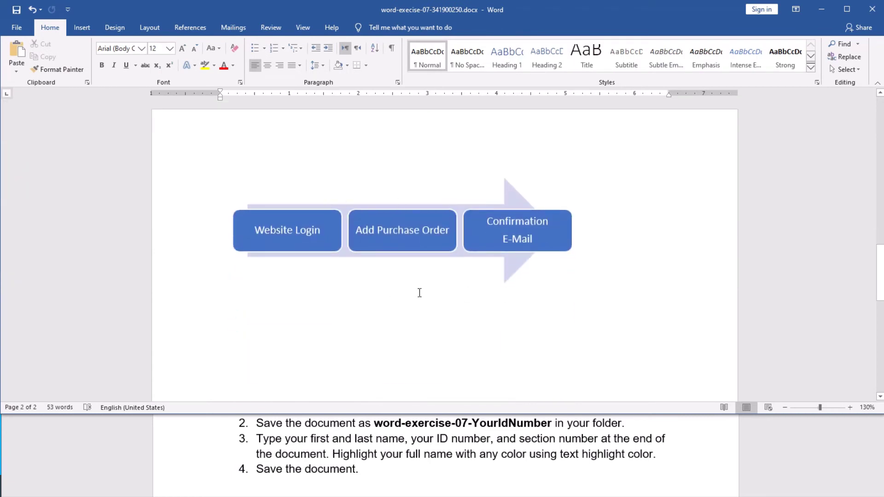
{"action": "left_click", "coordinate": [262, 319]}
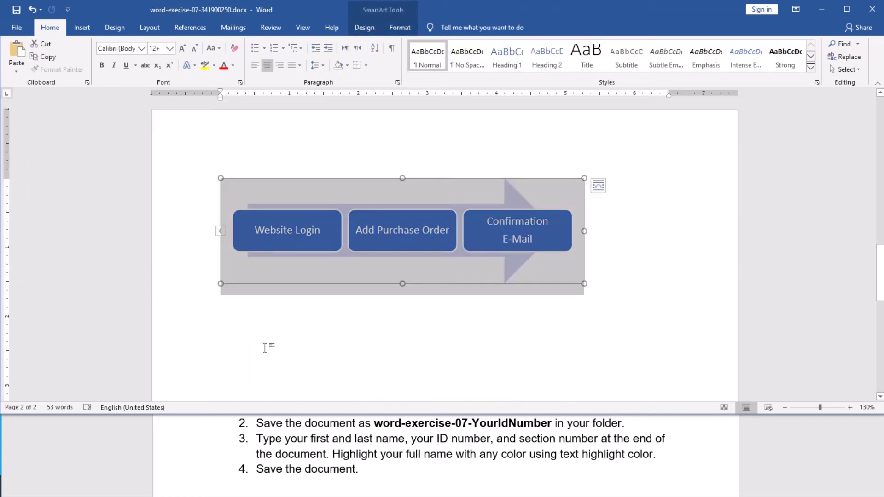
{"action": "left_click", "coordinate": [616, 290]}
{"action": "key", "text": "Down"}
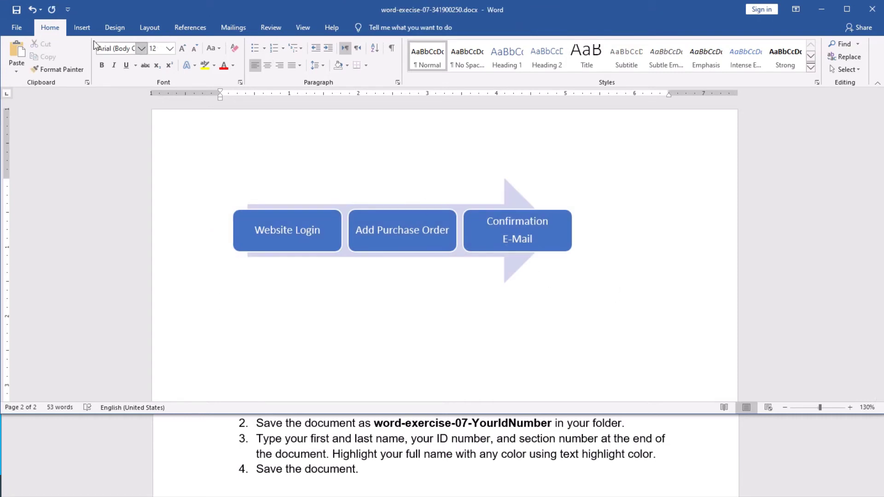
Step: Insert a Continuous Block Process SmartArt from the Process layouts
{"action": "left_click", "coordinate": [82, 30]}
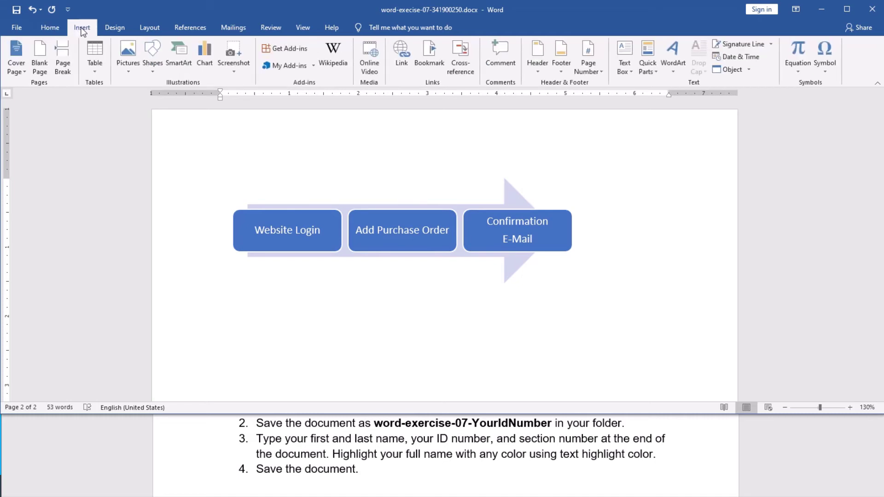
{"action": "left_click", "coordinate": [186, 64]}
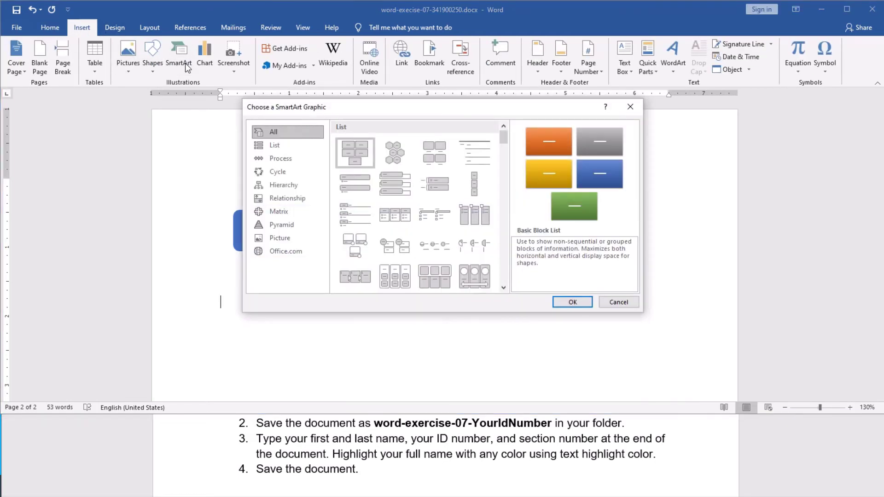
{"action": "left_click_drag", "start_coordinate": [368, 113], "coordinate": [547, 189]}
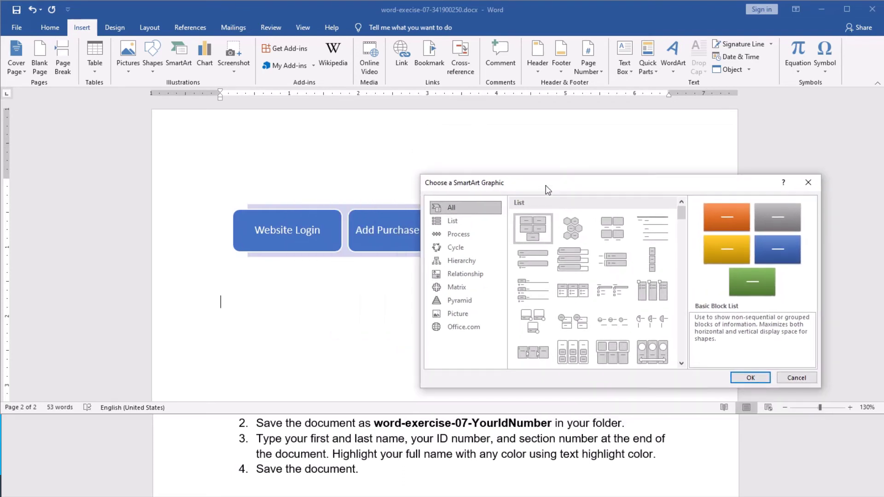
{"action": "left_click", "coordinate": [458, 277]}
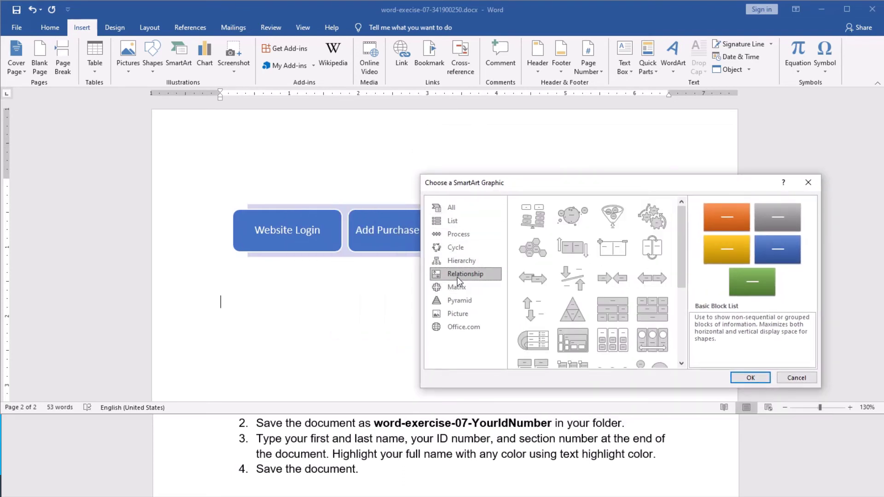
{"action": "left_click", "coordinate": [459, 235]}
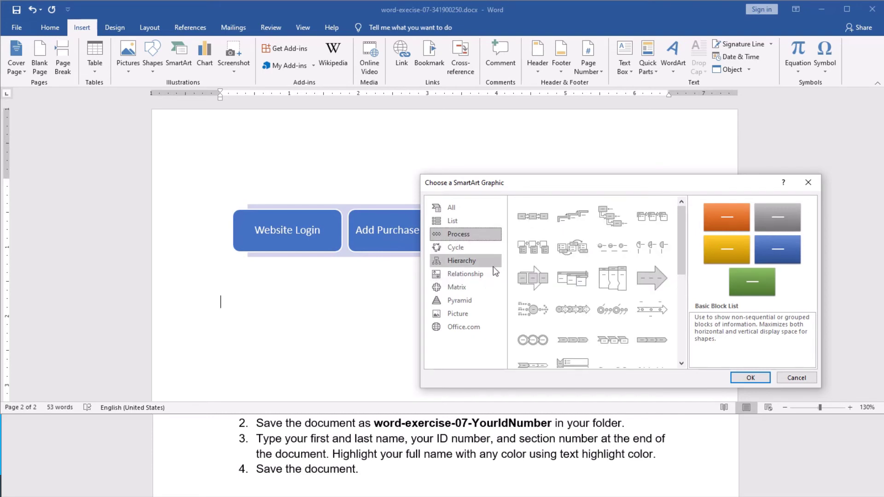
{"action": "left_click", "coordinate": [537, 288]}
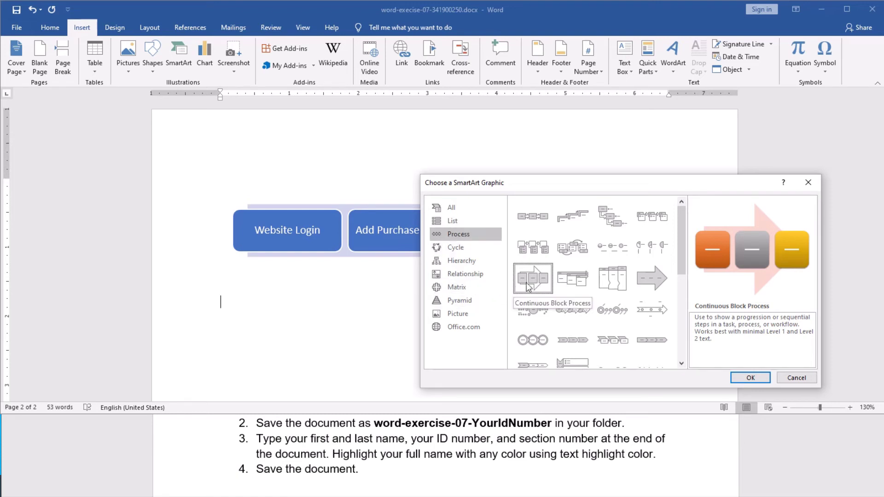
{"action": "left_click", "coordinate": [748, 378]}
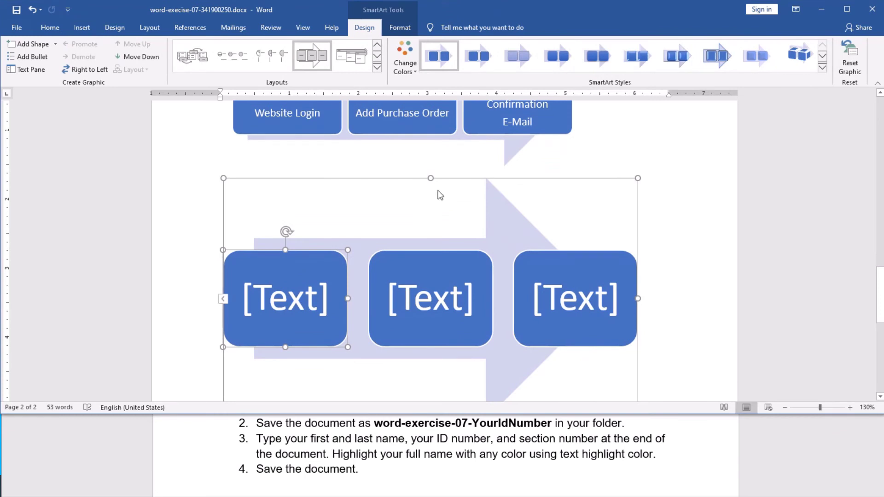
Step: Resize the new diagram wider and shorter using its top and right sizing handles
{"action": "left_click", "coordinate": [432, 185]}
{"action": "left_click_drag", "start_coordinate": [432, 185], "coordinate": [426, 244]}
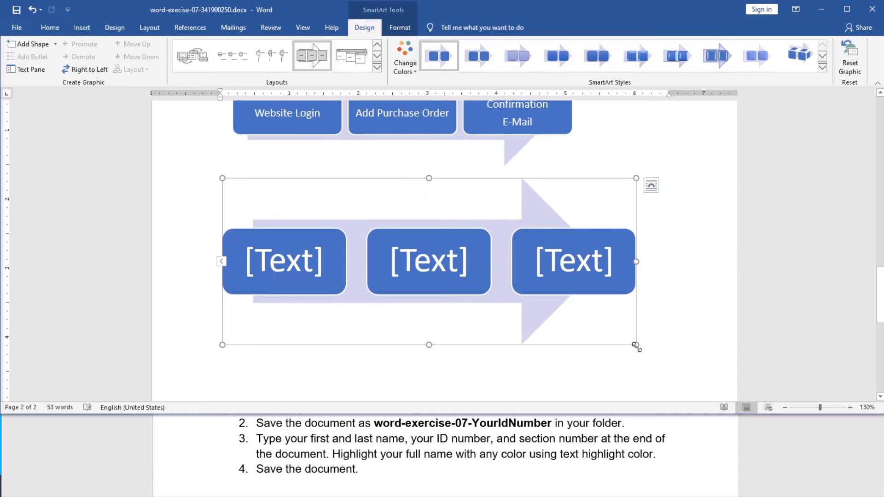
{"action": "left_click_drag", "start_coordinate": [636, 345], "coordinate": [671, 345]}
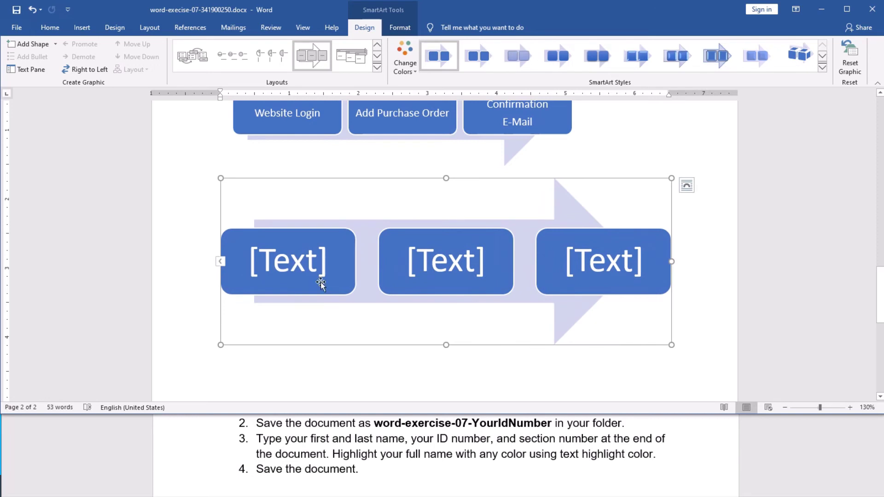
{"action": "scroll", "coordinate": [384, 251], "scroll_direction": "up", "scroll_amount": 2}
{"action": "scroll", "coordinate": [387, 252], "scroll_direction": "down", "scroll_amount": 1}
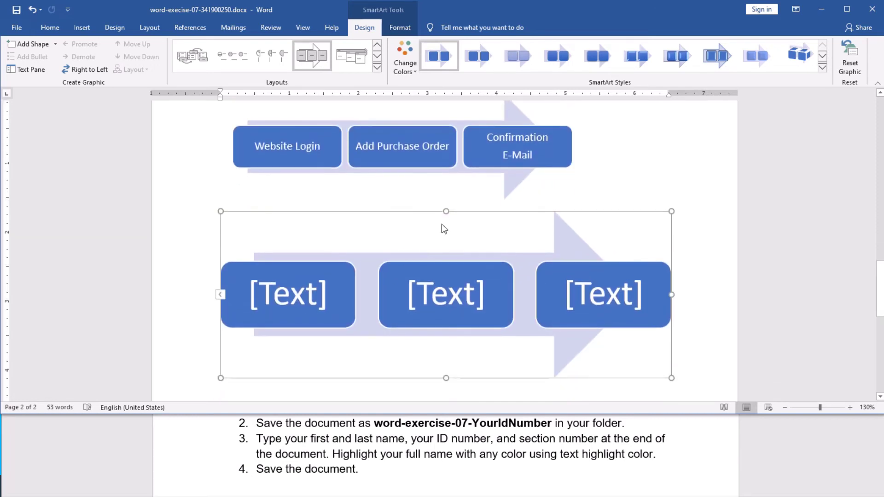
{"action": "left_click_drag", "start_coordinate": [445, 210], "coordinate": [448, 234]}
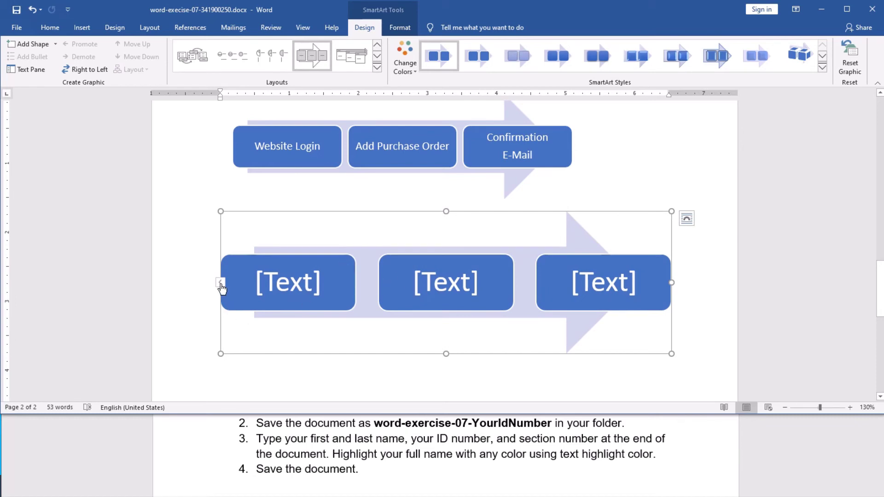
Step: Enter Website Login, Add Purchase Order and Confirmation E-Mail in the Text Pane's three bullets
{"action": "left_click", "coordinate": [221, 284]}
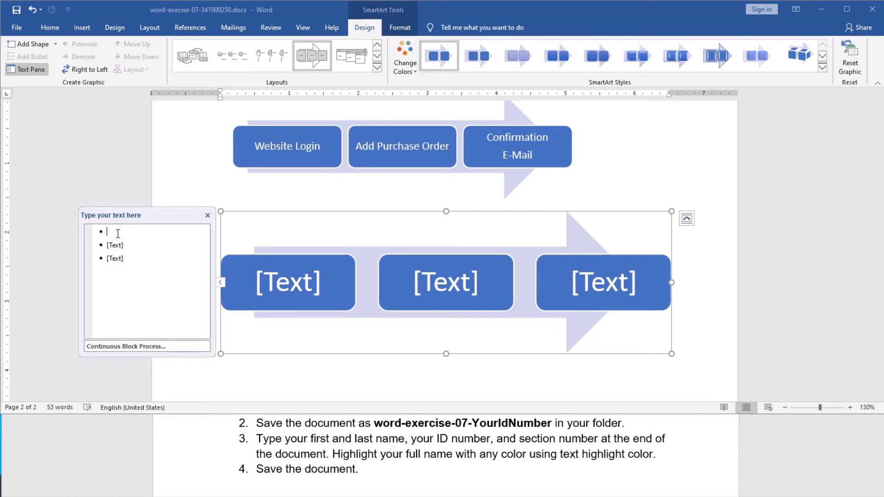
{"action": "type", "text": "We"}
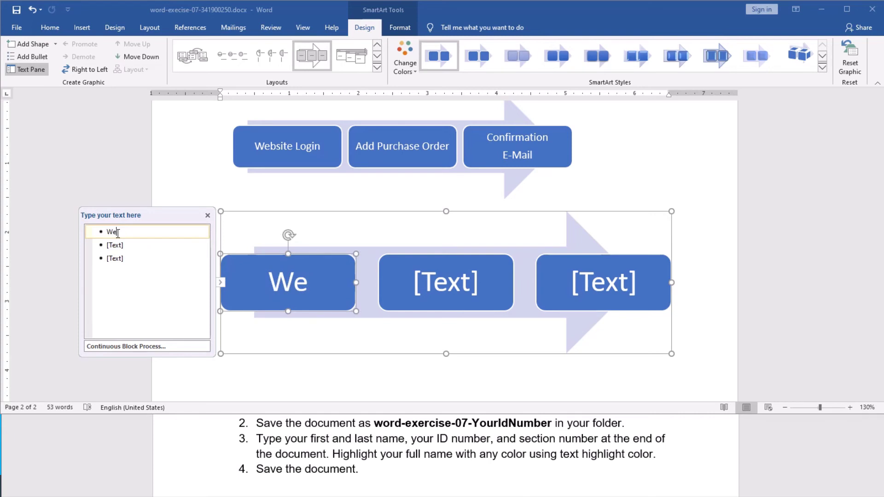
{"action": "type", "text": "bsite"}
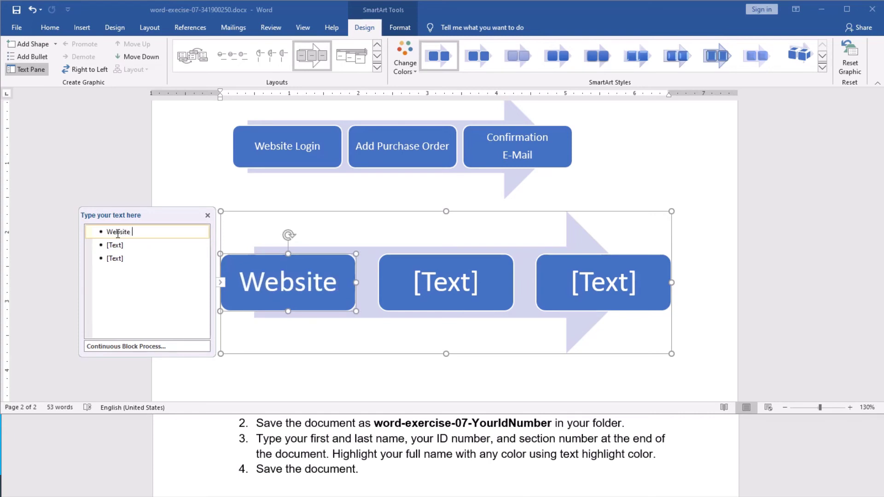
{"action": "type", "text": " Login"}
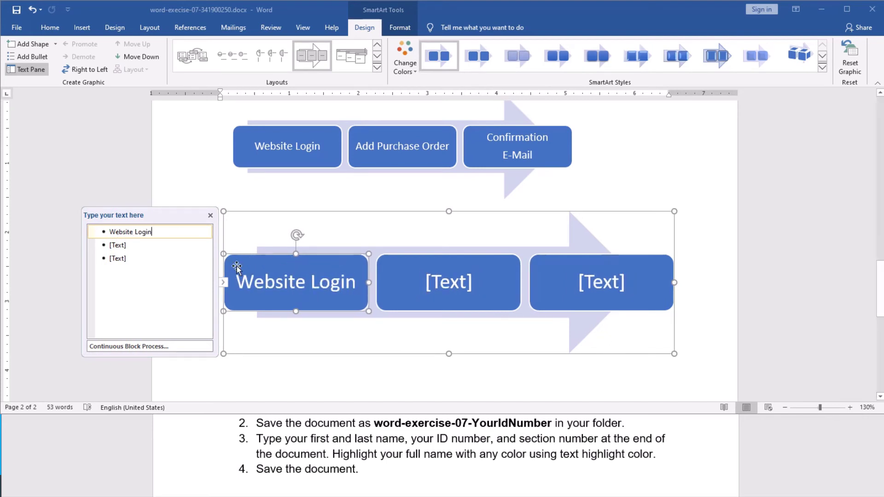
{"action": "left_click", "coordinate": [119, 248]}
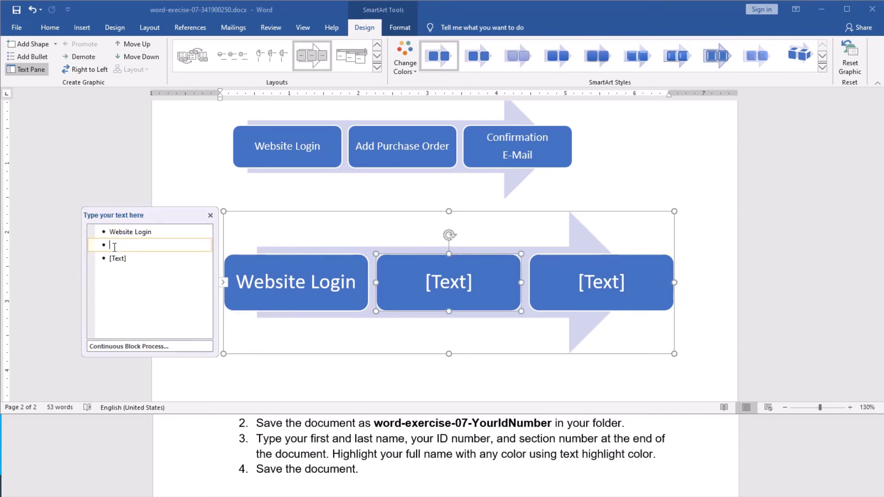
{"action": "type", "text": "Add"}
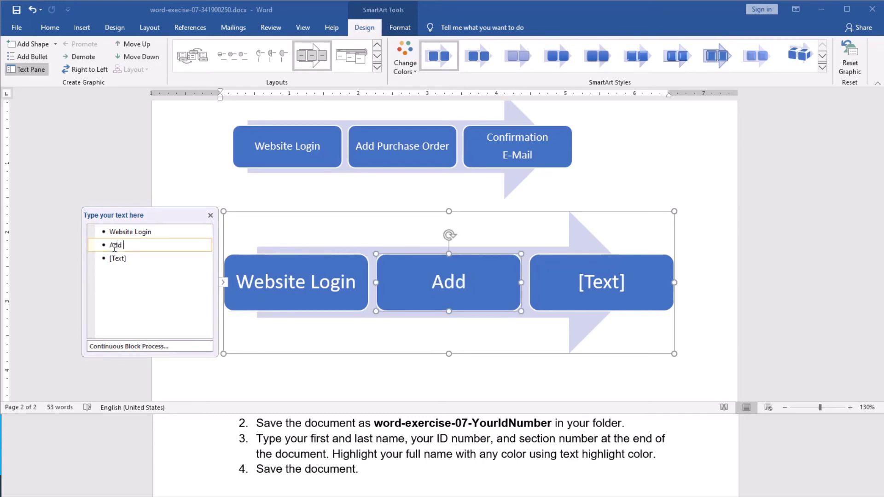
{"action": "type", "text": " Purc"}
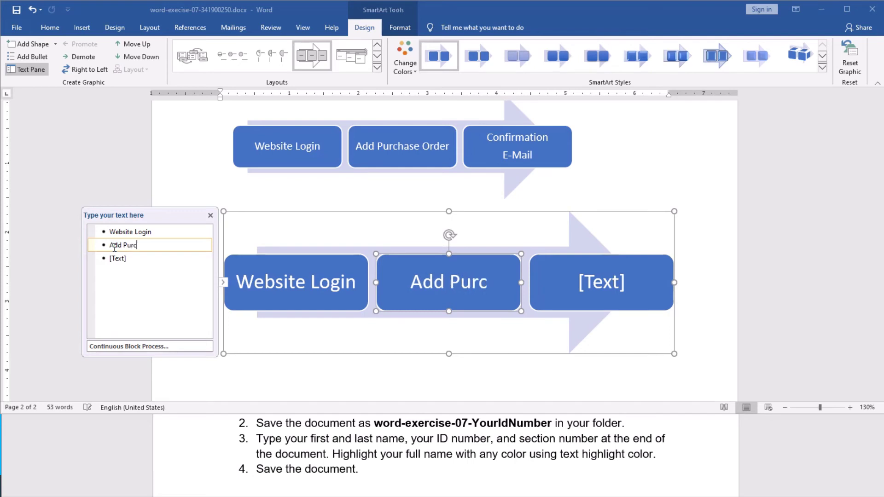
{"action": "type", "text": "hase Order"}
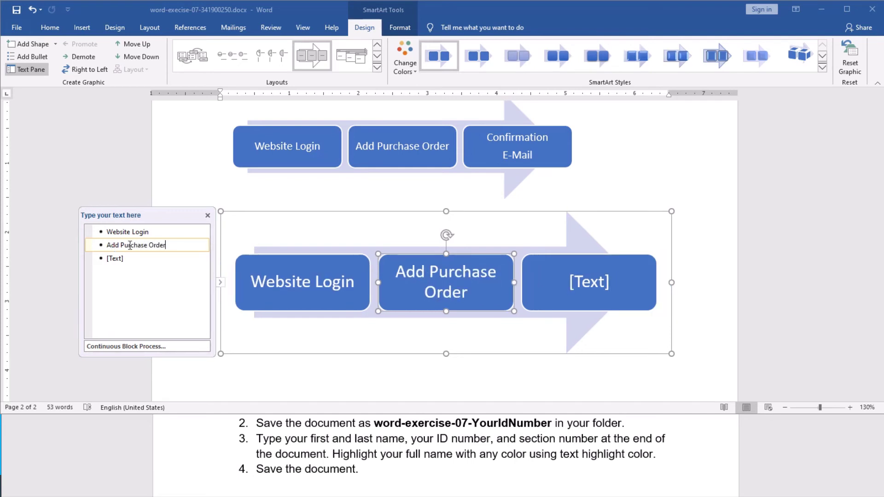
{"action": "left_click", "coordinate": [135, 262]}
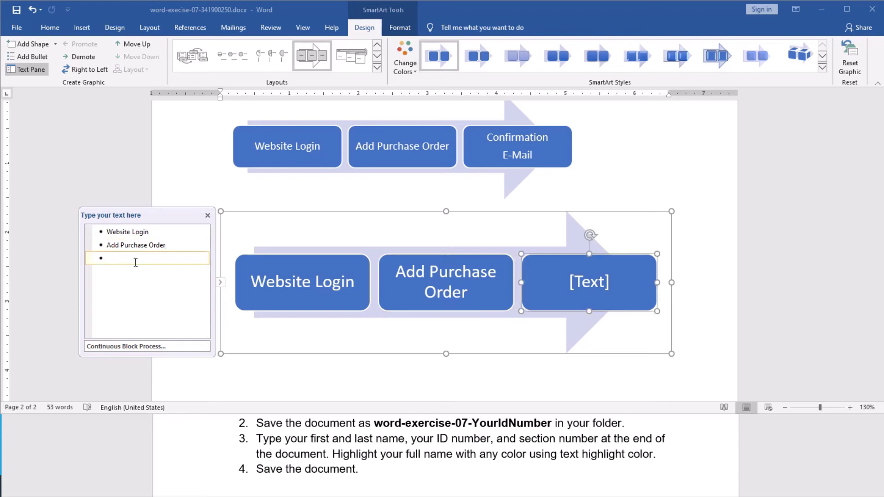
{"action": "type", "text": "Con"}
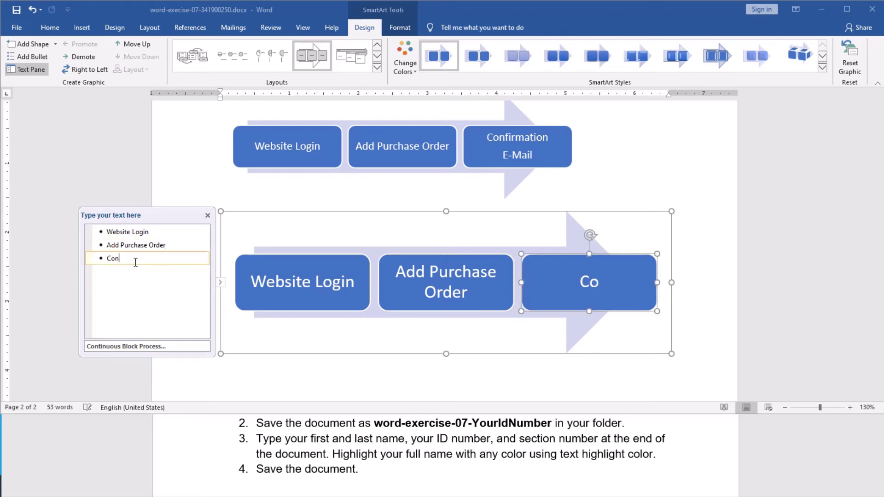
{"action": "type", "text": "firmation"}
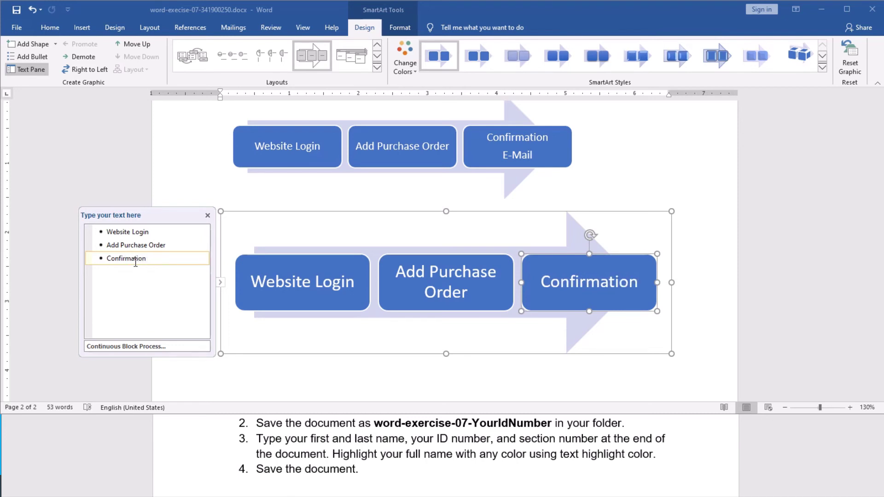
{"action": "type", "text": " E-Mail"}
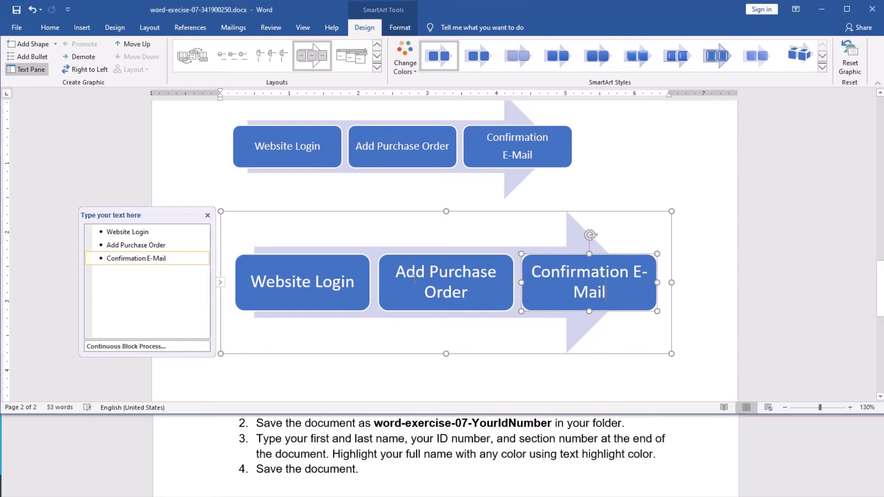
{"action": "left_click", "coordinate": [431, 277]}
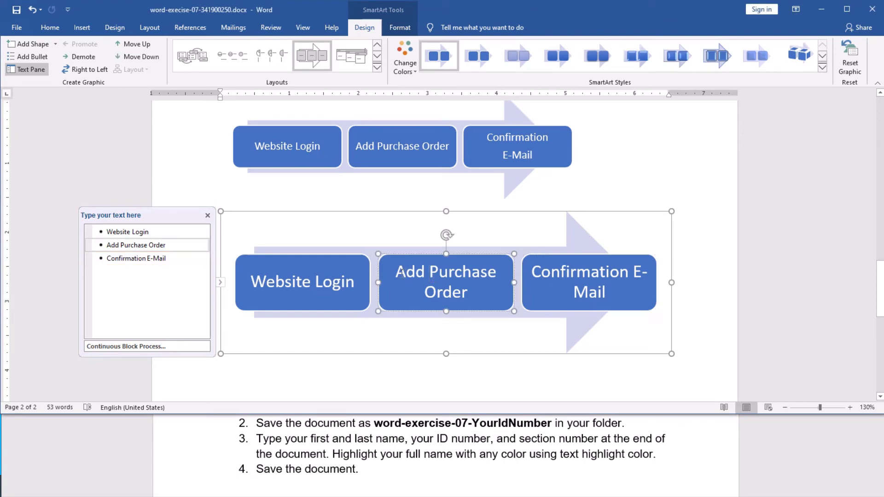
Step: Shrink the Add Purchase Order label to 14 pt
{"action": "left_click_drag", "start_coordinate": [396, 272], "coordinate": [475, 297]}
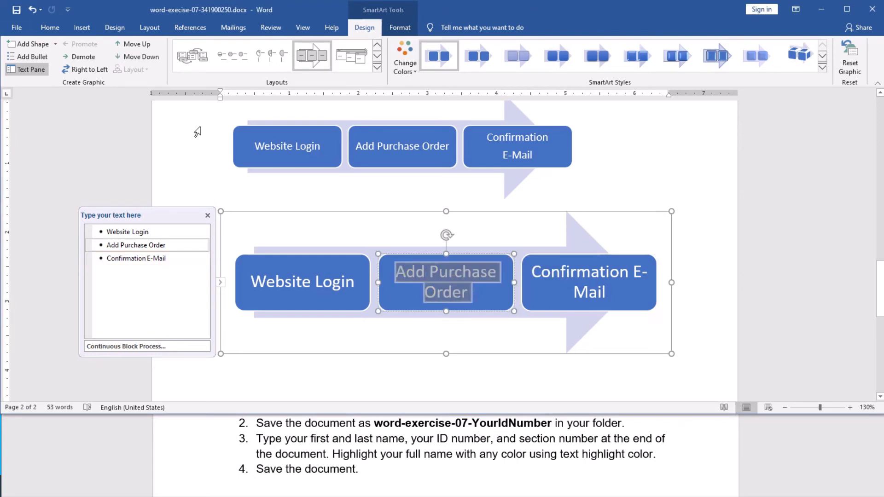
{"action": "left_click", "coordinate": [50, 28]}
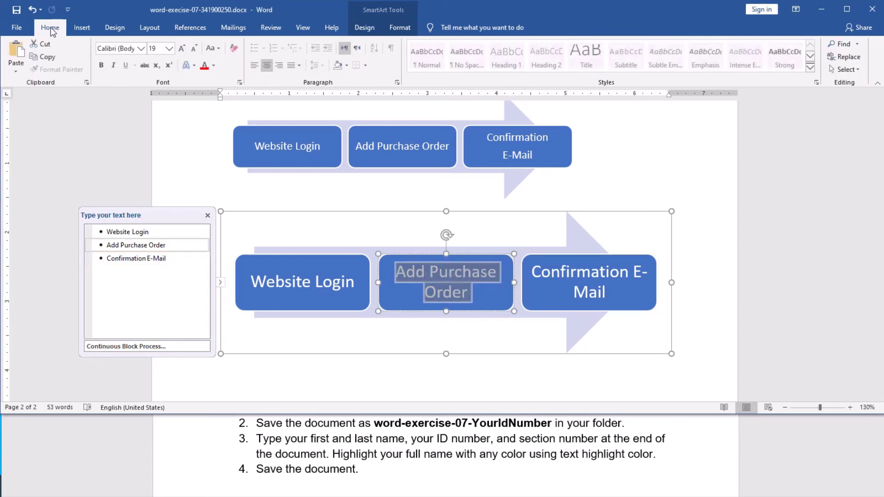
{"action": "left_click", "coordinate": [195, 49]}
{"action": "left_click", "coordinate": [194, 48]}
{"action": "left_click", "coordinate": [194, 49]}
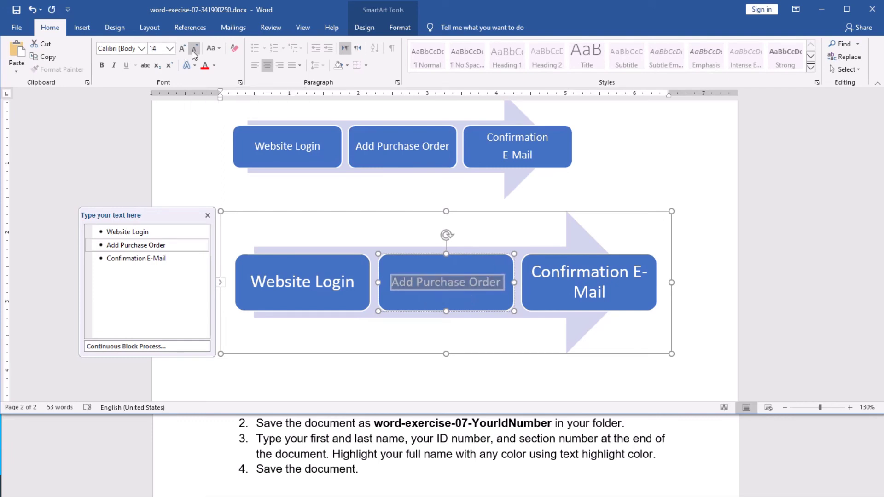
Step: Reduce the Confirmation E-Mail label's font size so it fits on one line
{"action": "left_click", "coordinate": [551, 273]}
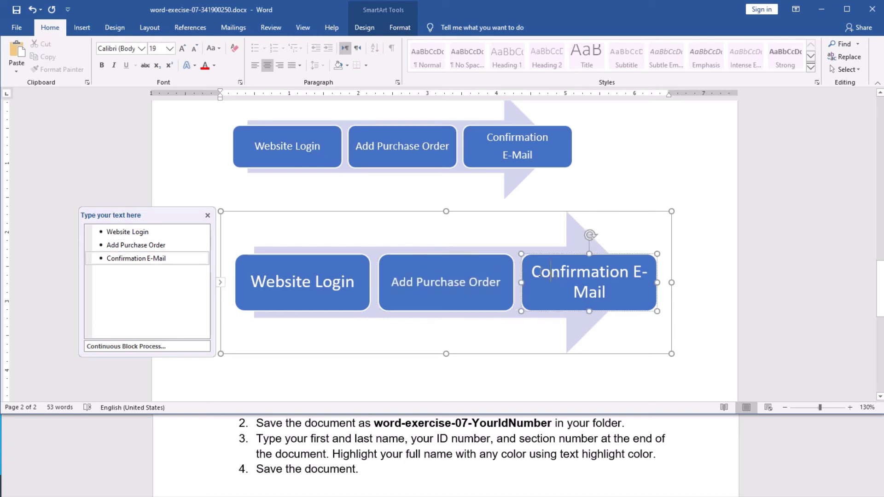
{"action": "left_click_drag", "start_coordinate": [533, 271], "coordinate": [623, 287]}
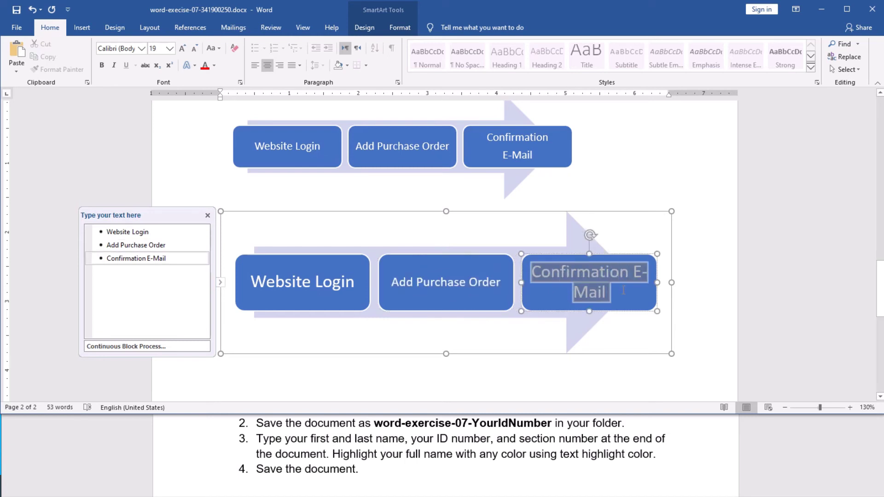
{"action": "left_click", "coordinate": [194, 49]}
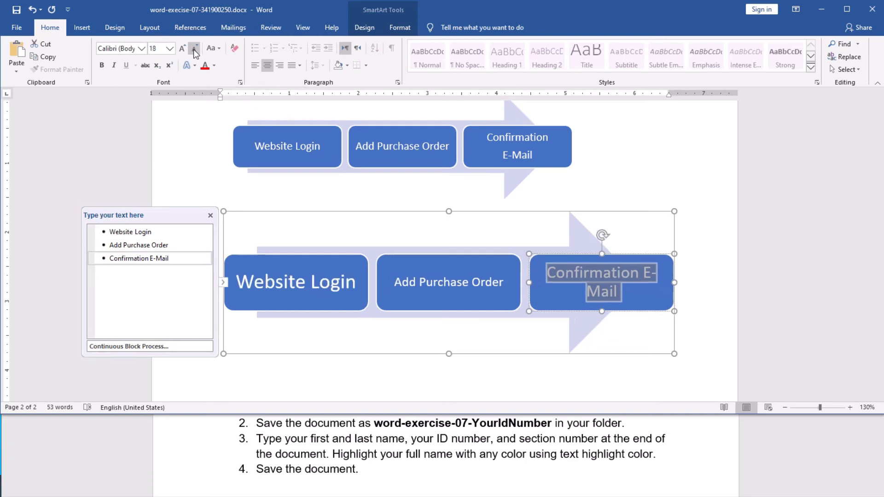
{"action": "left_click", "coordinate": [194, 49]}
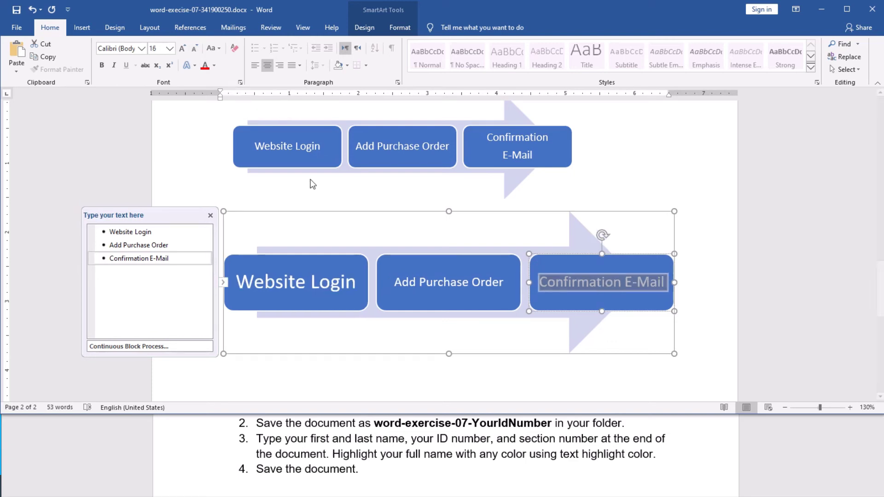
Step: Shrink the Website Login label to 18 pt and close the Text Pane
{"action": "left_click", "coordinate": [291, 281]}
{"action": "left_click_drag", "start_coordinate": [240, 284], "coordinate": [351, 283]}
{"action": "left_click", "coordinate": [195, 48]}
{"action": "left_click", "coordinate": [195, 48]}
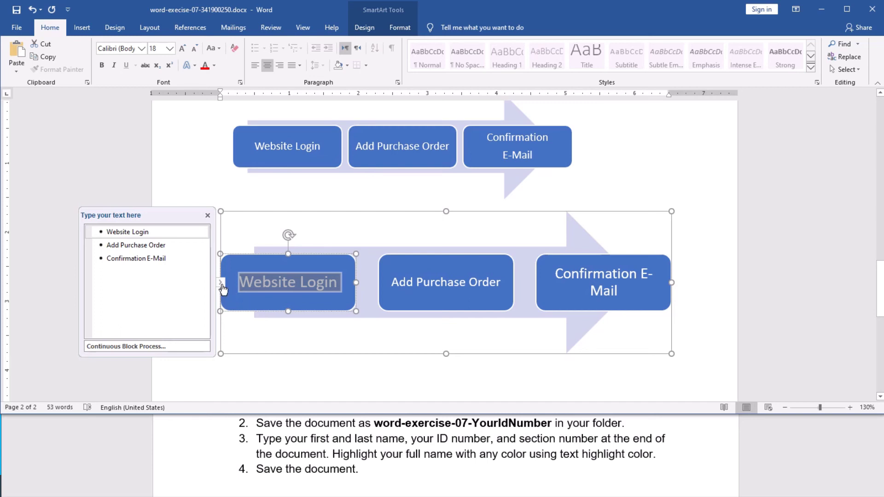
{"action": "left_click", "coordinate": [221, 283]}
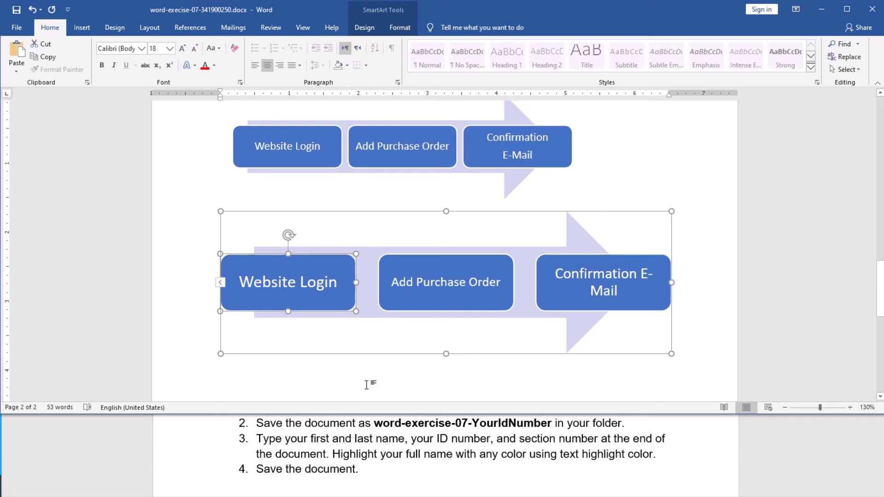
Step: Recolor the second process diagram with the Colorful Accent Colors 2-3 orange, salmon and grey scheme
{"action": "left_click_drag", "start_coordinate": [456, 385], "coordinate": [452, 382]}
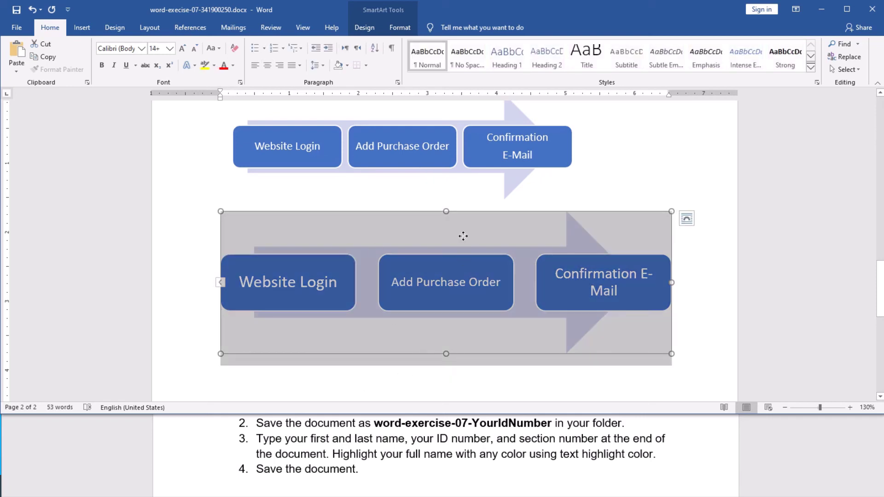
{"action": "left_click", "coordinate": [673, 349]}
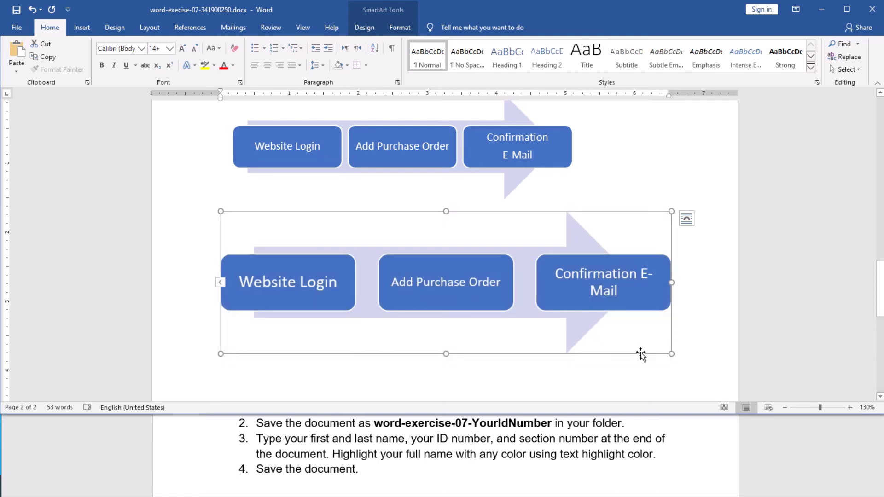
{"action": "left_click", "coordinate": [366, 27]}
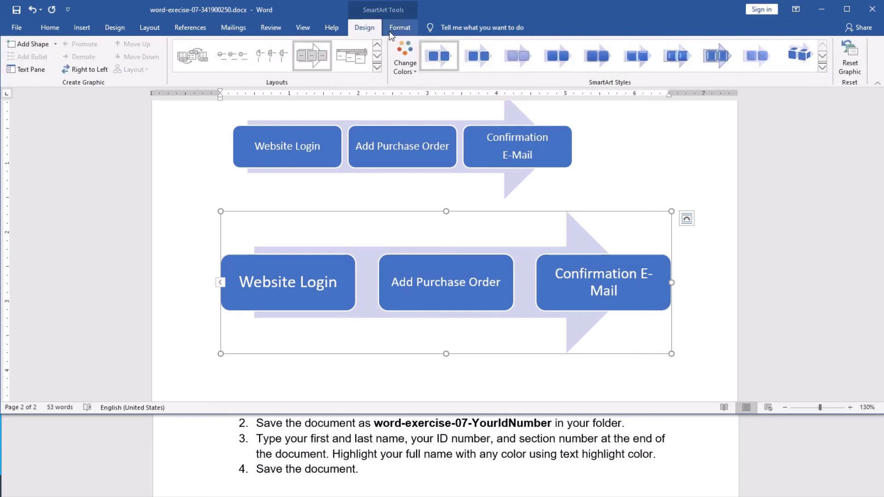
{"action": "left_click", "coordinate": [391, 34]}
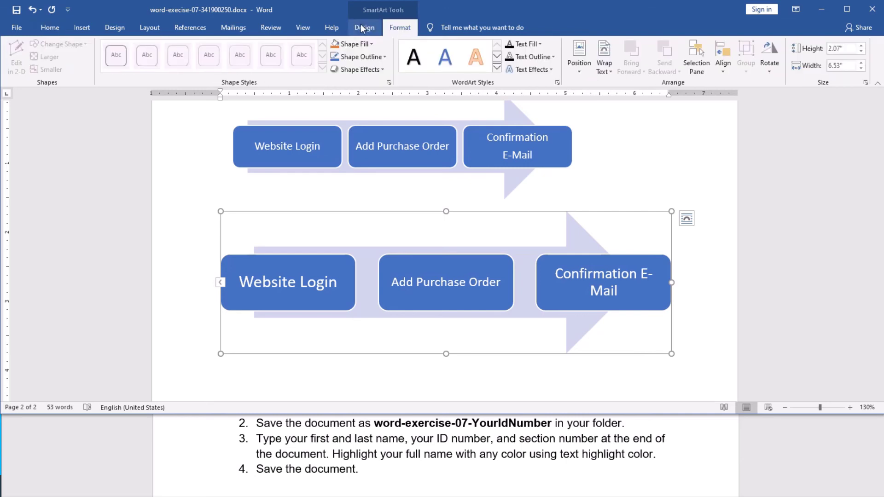
{"action": "left_click", "coordinate": [362, 29]}
{"action": "left_click", "coordinate": [390, 27]}
{"action": "left_click", "coordinate": [361, 32]}
{"action": "left_click", "coordinate": [405, 65]}
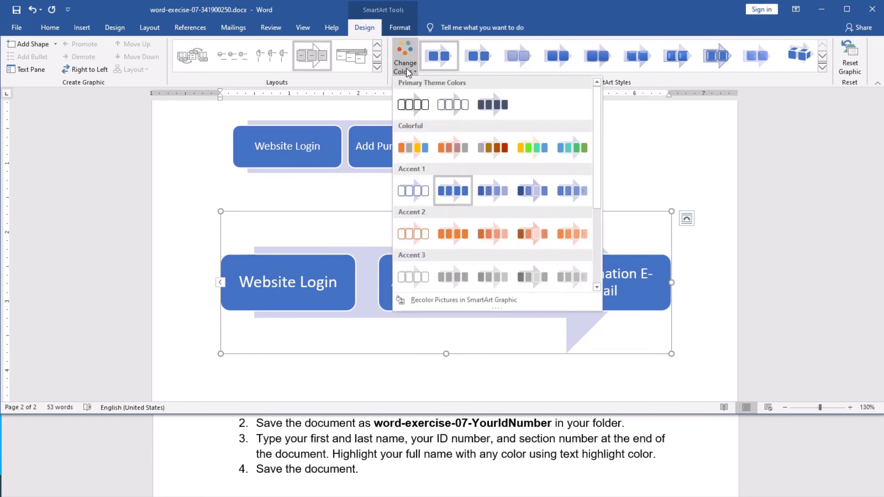
{"action": "left_click", "coordinate": [485, 147]}
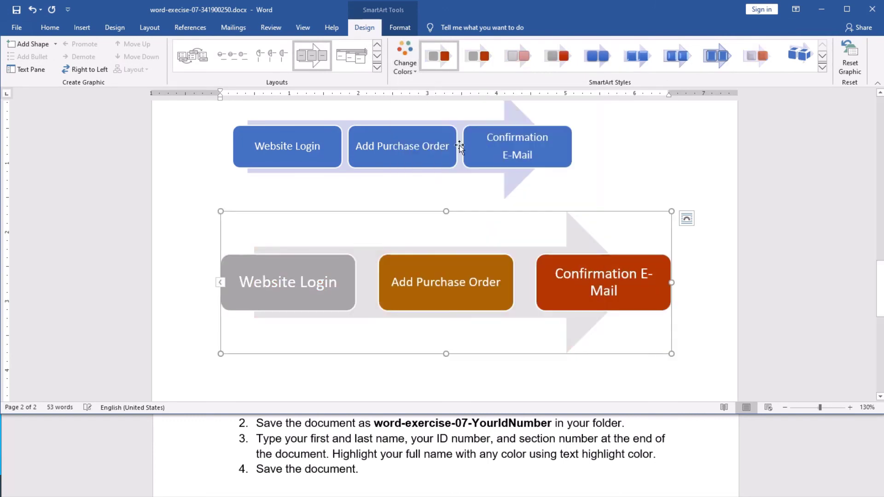
{"action": "left_click", "coordinate": [405, 59]}
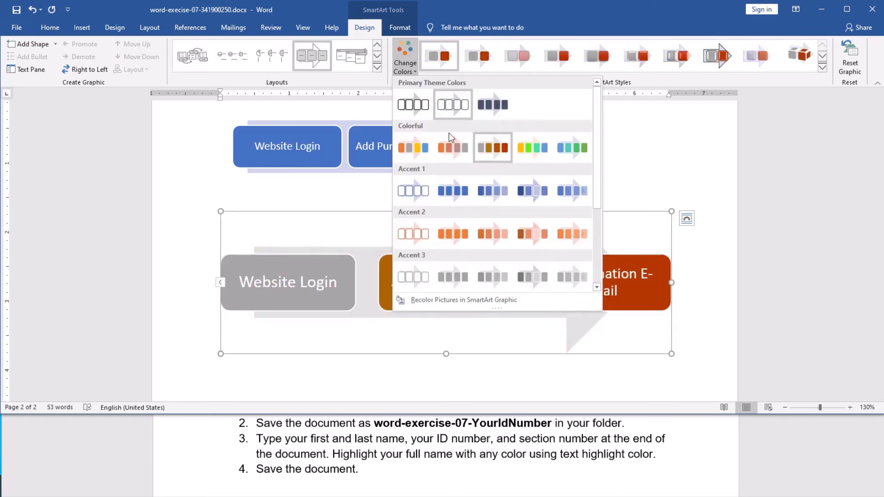
{"action": "left_click", "coordinate": [454, 143]}
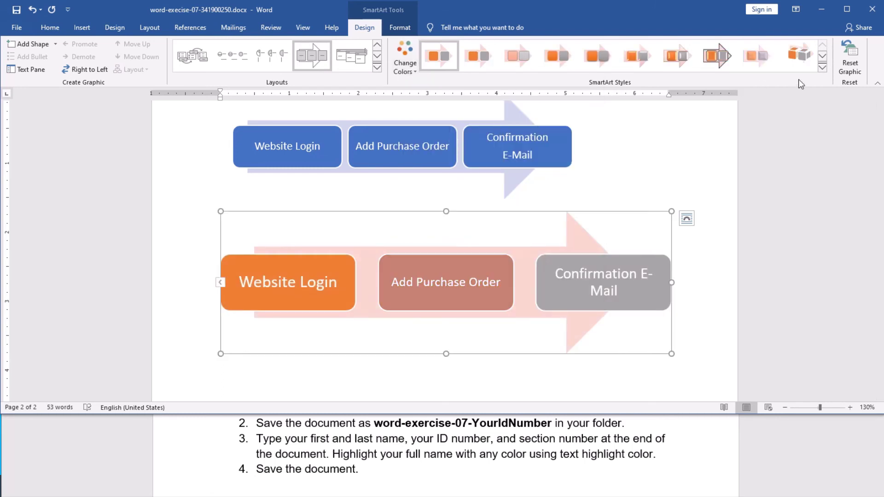
Step: Apply the fourth 3-D SmartArt style and open the Text Pane after Confirmation E-Mail
{"action": "left_click", "coordinate": [823, 68]}
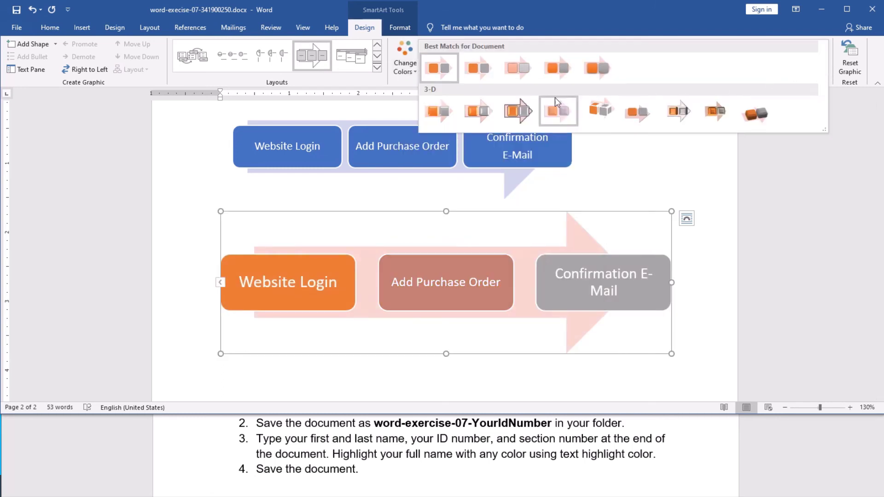
{"action": "left_click", "coordinate": [550, 111]}
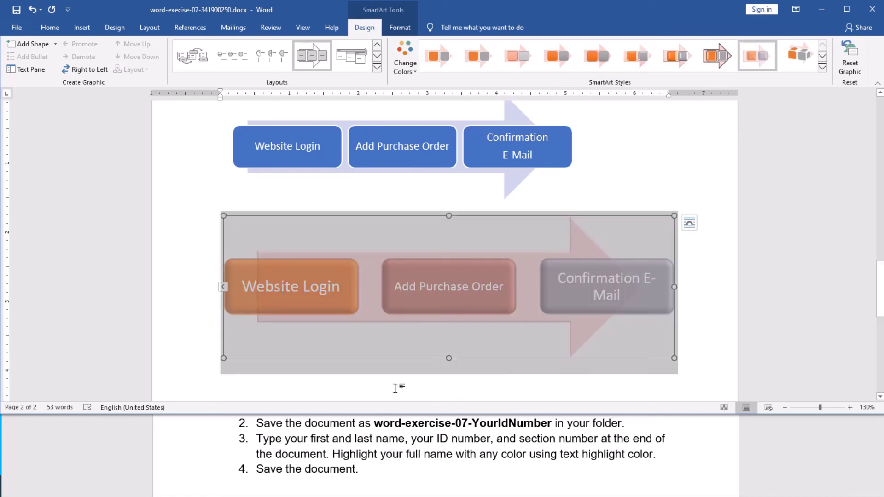
{"action": "left_click", "coordinate": [223, 287]}
{"action": "left_click", "coordinate": [175, 261]}
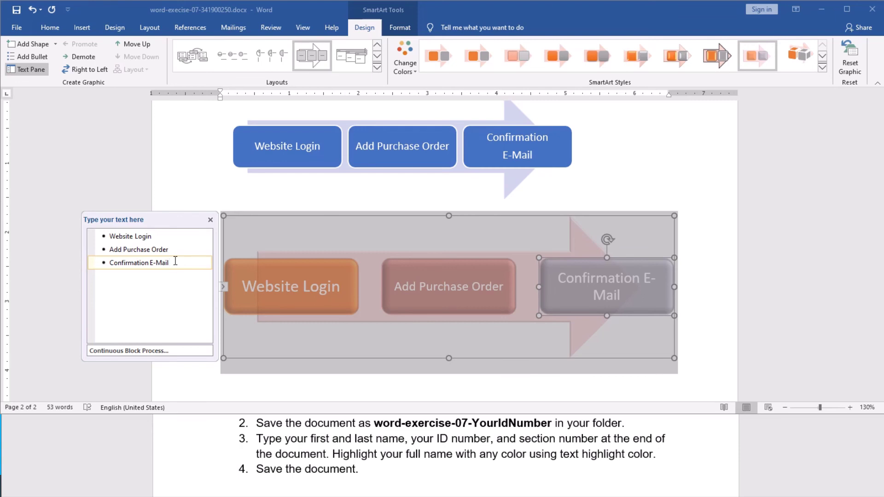
Step: Add a fourth block reading 'Sample' after Confirmation E-Mail, then close the Text Pane
{"action": "key", "text": "Return"}
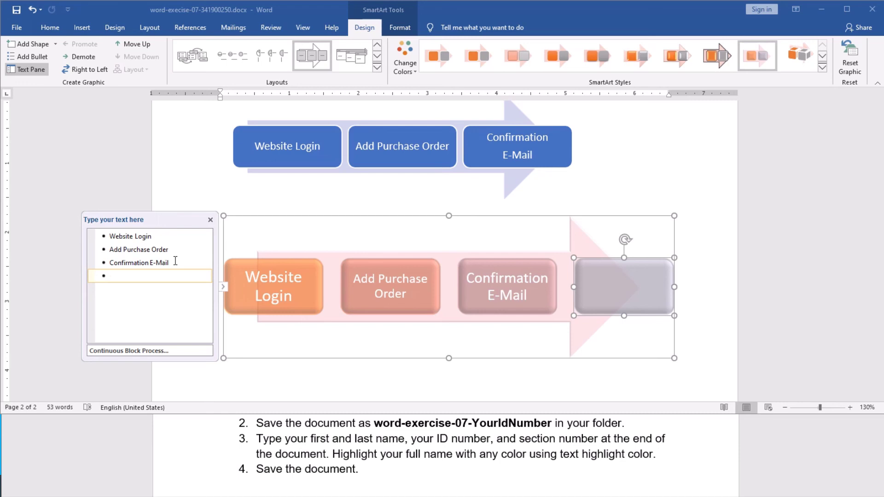
{"action": "type", "text": "Sample"}
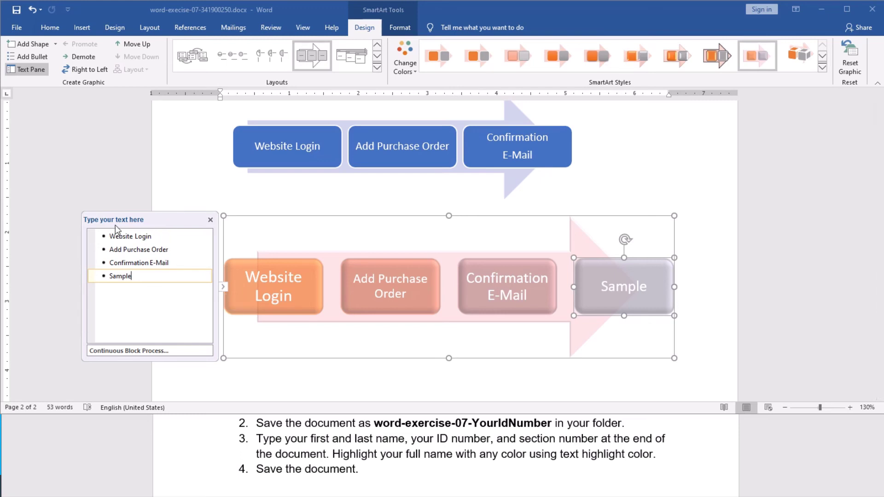
{"action": "left_click", "coordinate": [210, 220]}
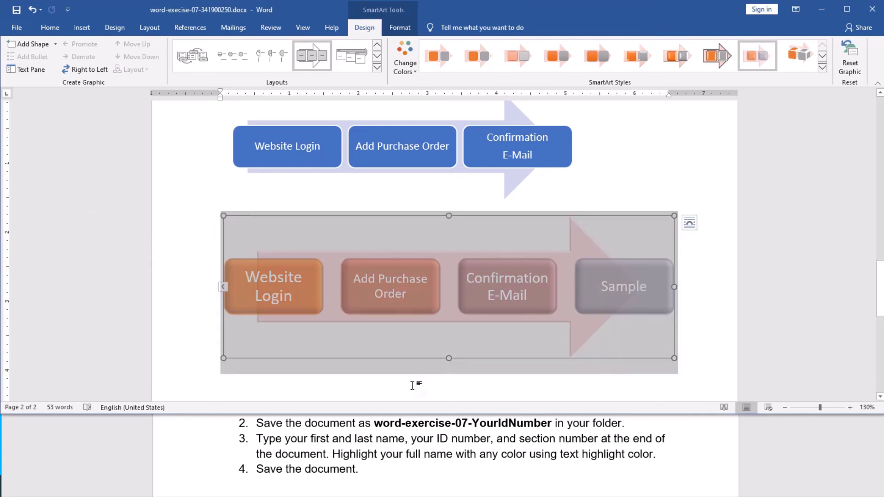
{"action": "left_click", "coordinate": [595, 175]}
Step: Below the SmartArt, add Student Name, Student ID and 'Section No: 3' lines with the student's name and ID
{"action": "scroll", "coordinate": [596, 175], "scroll_direction": "up", "scroll_amount": 3}
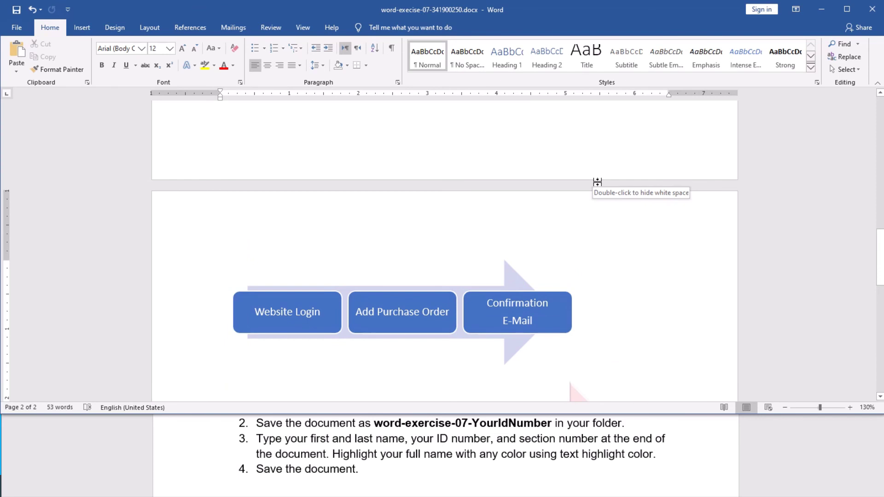
{"action": "scroll", "coordinate": [597, 209], "scroll_direction": "down", "scroll_amount": 3}
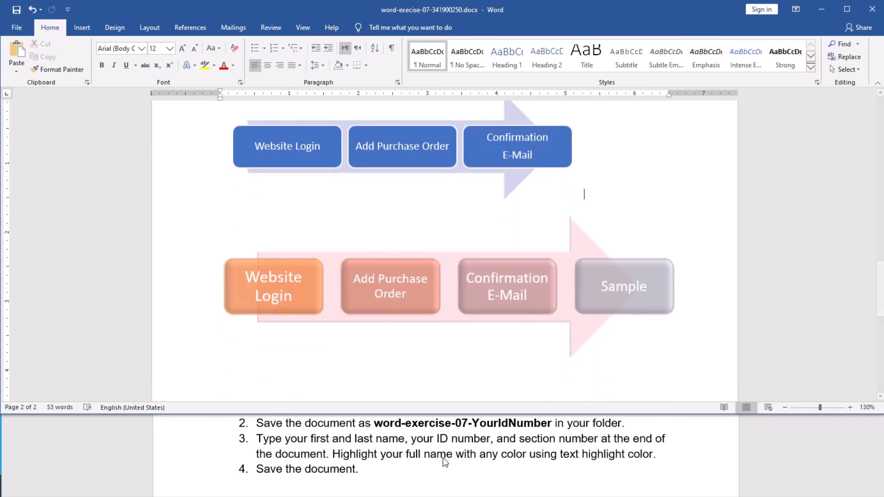
{"action": "scroll", "coordinate": [375, 459], "scroll_direction": "down", "scroll_amount": 1}
{"action": "scroll", "coordinate": [375, 459], "scroll_direction": "up", "scroll_amount": 1}
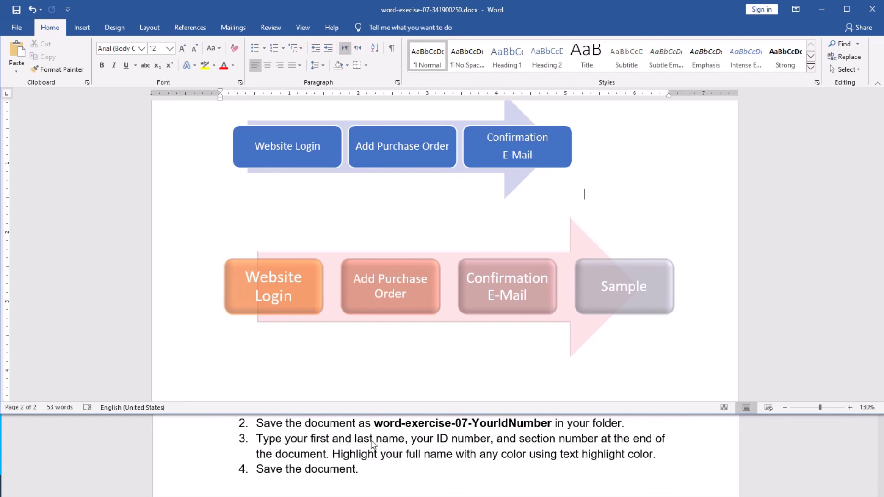
{"action": "scroll", "coordinate": [513, 358], "scroll_direction": "down", "scroll_amount": 3}
{"action": "scroll", "coordinate": [513, 360], "scroll_direction": "up", "scroll_amount": 6}
{"action": "scroll", "coordinate": [513, 358], "scroll_direction": "down", "scroll_amount": 10}
{"action": "left_click", "coordinate": [357, 288]}
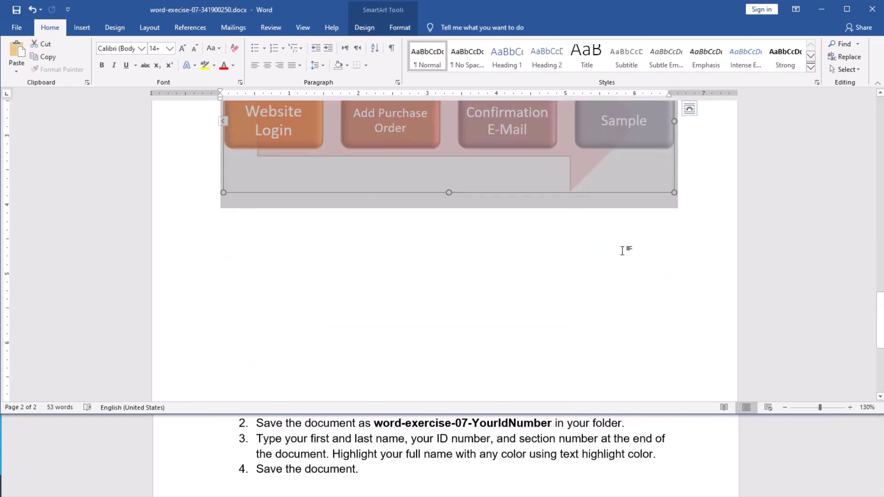
{"action": "left_click", "coordinate": [694, 192]}
{"action": "key", "text": "Return"}
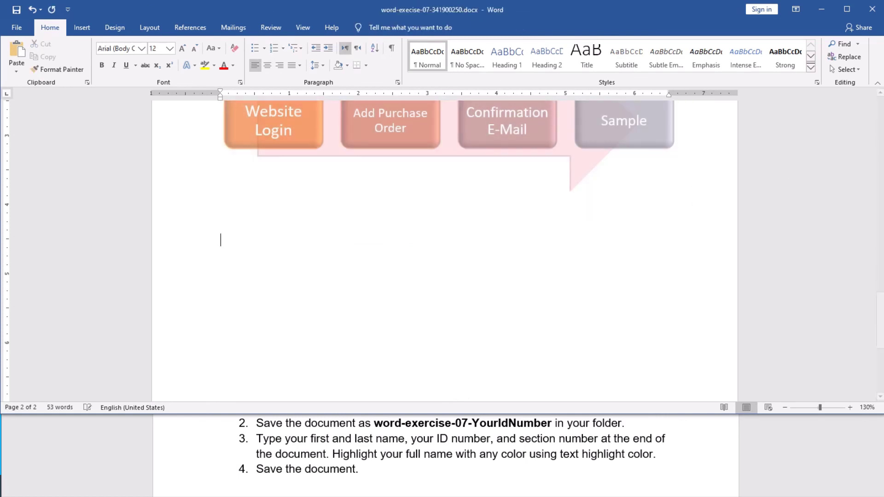
{"action": "key", "text": "Return"}
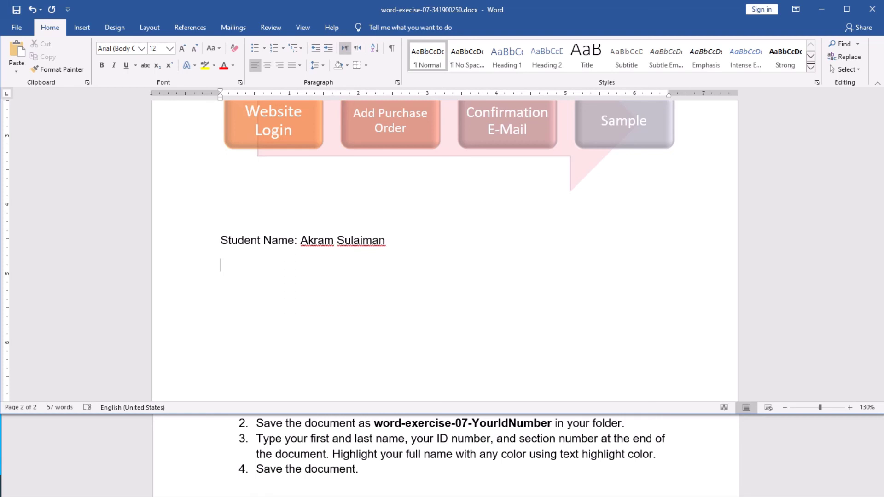
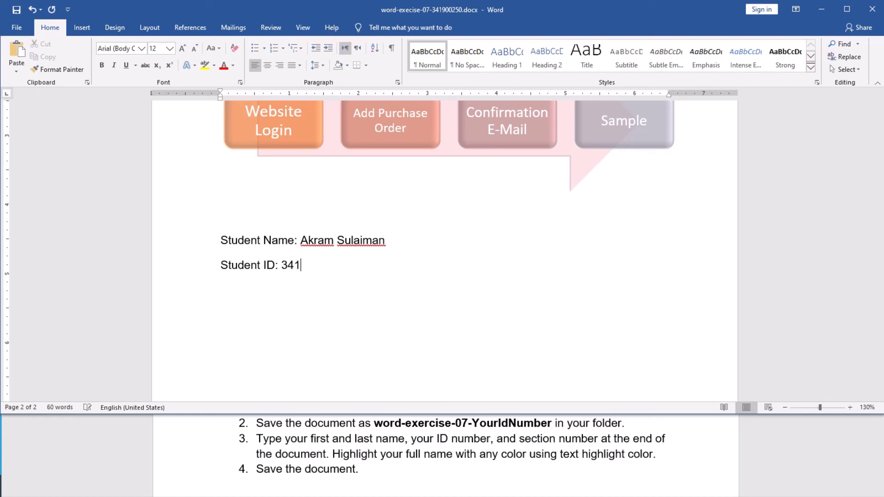
{"action": "key", "text": "Return"}
{"action": "type", "text": "Sec"}
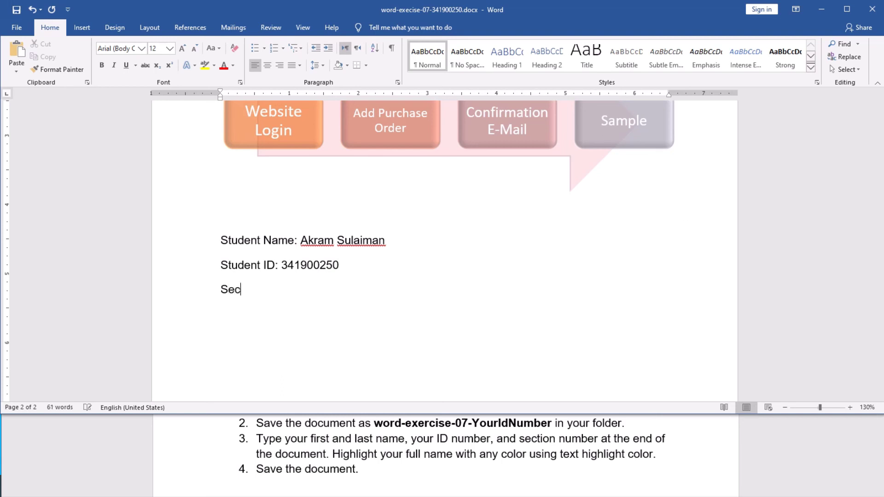
{"action": "type", "text": "tion No: 3"}
Step: Ignore All spelling flags on the student's first name and surname
{"action": "right_click", "coordinate": [317, 240]}
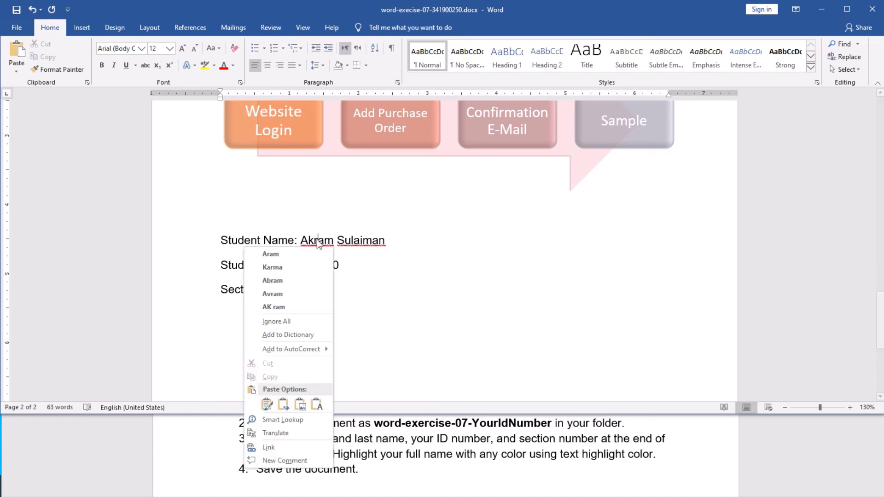
{"action": "left_click", "coordinate": [300, 322]}
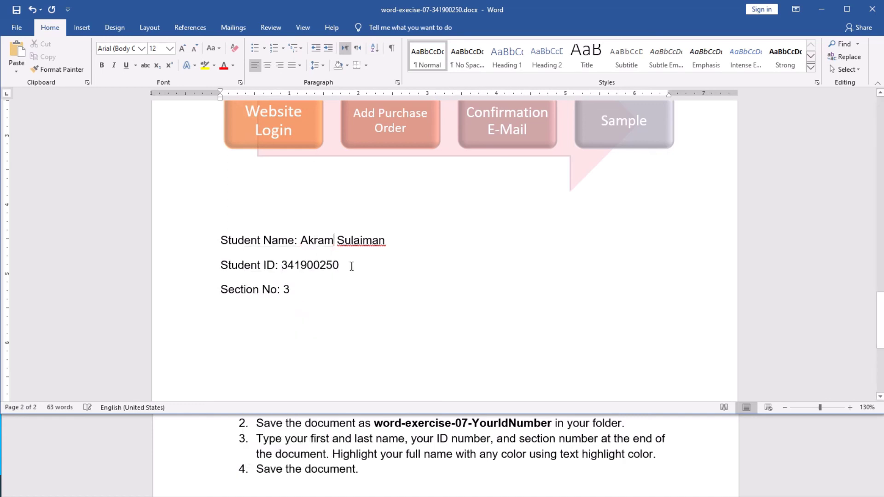
{"action": "right_click", "coordinate": [360, 242]}
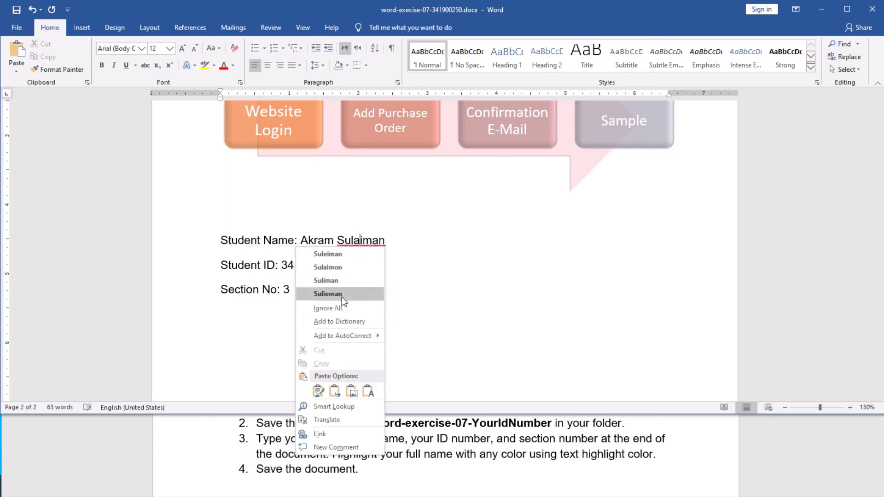
{"action": "left_click", "coordinate": [342, 310]}
{"action": "scroll", "coordinate": [458, 294], "scroll_direction": "down", "scroll_amount": 3}
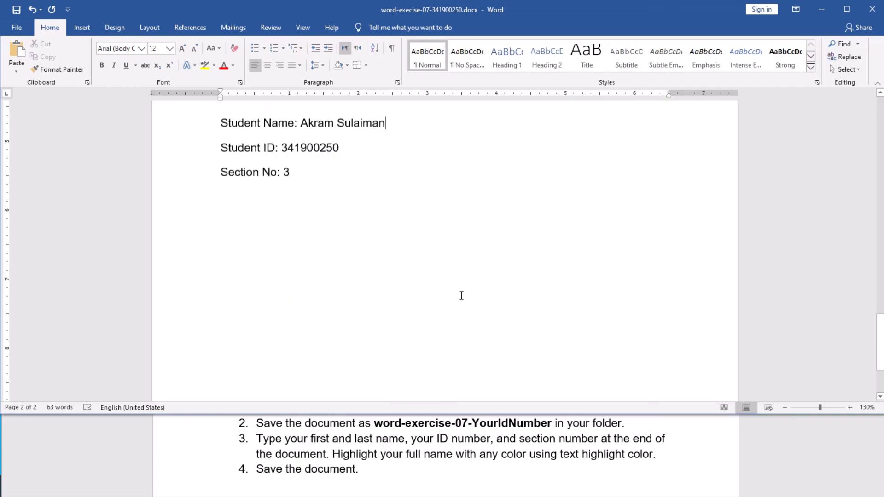
{"action": "scroll", "coordinate": [461, 295], "scroll_direction": "up", "scroll_amount": 10}
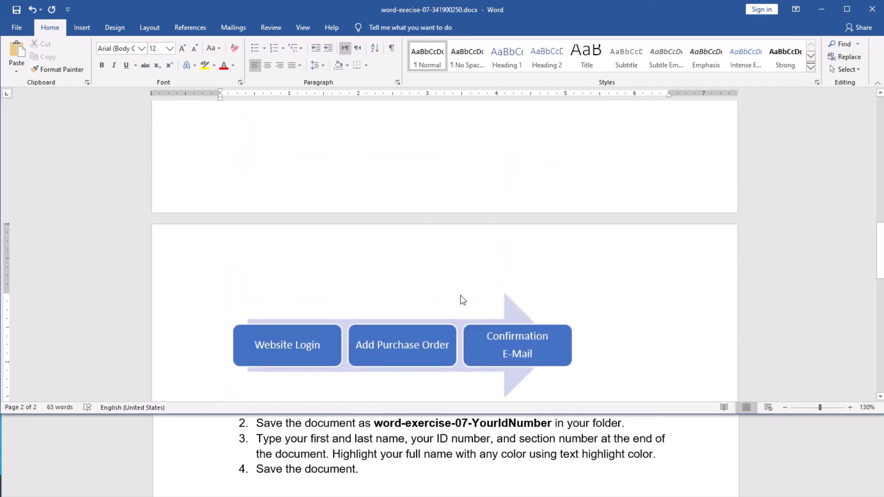
{"action": "scroll", "coordinate": [461, 295], "scroll_direction": "up", "scroll_amount": 8}
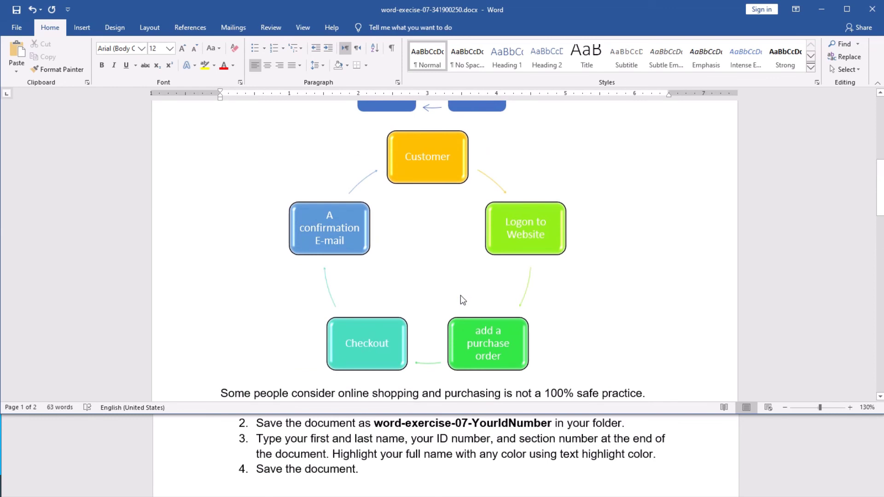
{"action": "scroll", "coordinate": [461, 295], "scroll_direction": "up", "scroll_amount": 6}
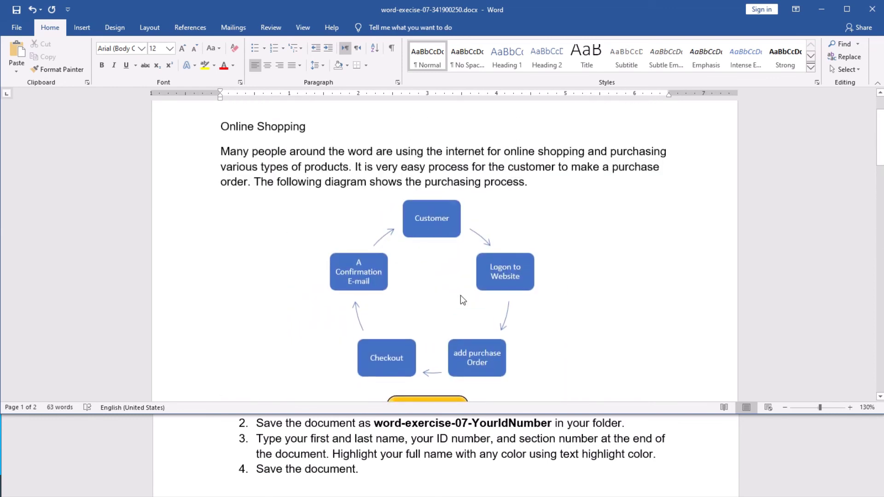
{"action": "scroll", "coordinate": [460, 295], "scroll_direction": "up", "scroll_amount": 2}
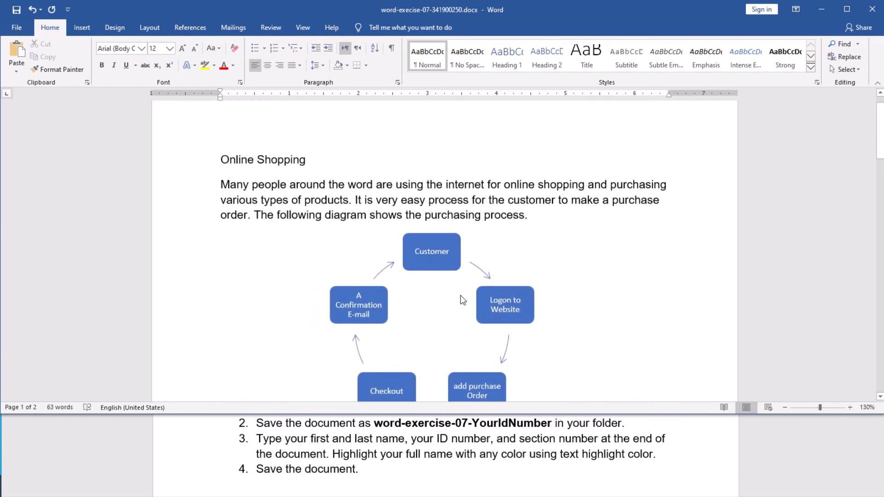
{"action": "scroll", "coordinate": [464, 300], "scroll_direction": "down", "scroll_amount": 8}
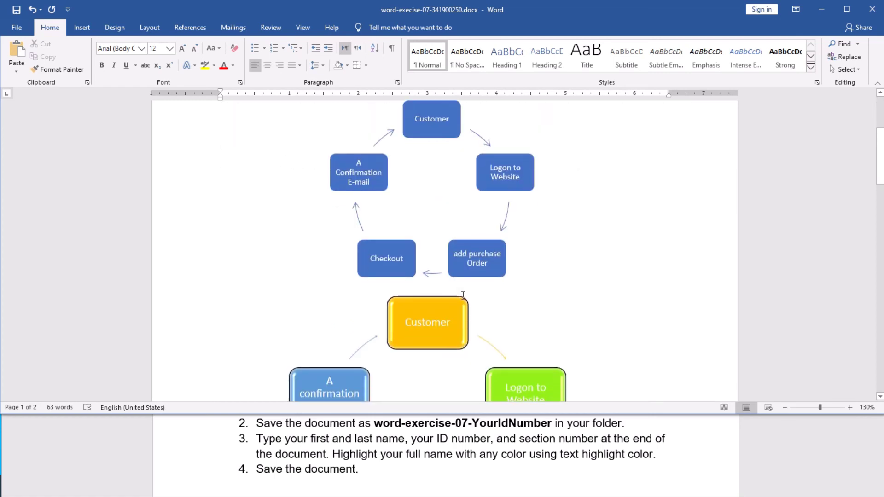
{"action": "scroll", "coordinate": [462, 297], "scroll_direction": "down", "scroll_amount": 3}
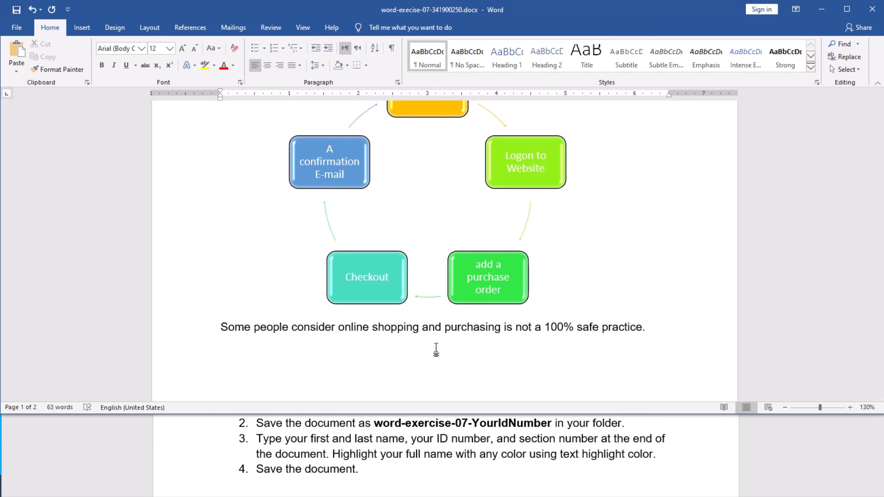
{"action": "scroll", "coordinate": [436, 350], "scroll_direction": "down", "scroll_amount": 3}
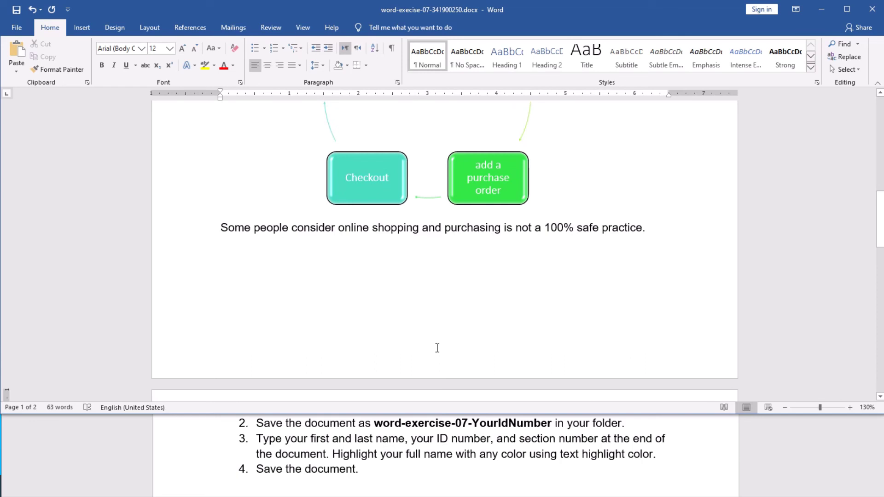